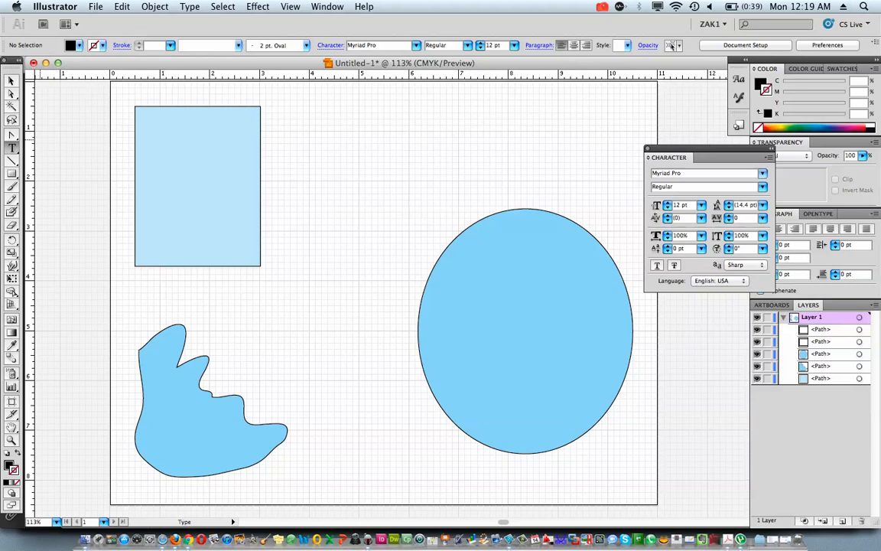
Try placing a line of point text reading "ljflkdsjflsjdflkjsdklafjdslafjl" between the rectangle and the ellipse, and delete it
click(17, 151)
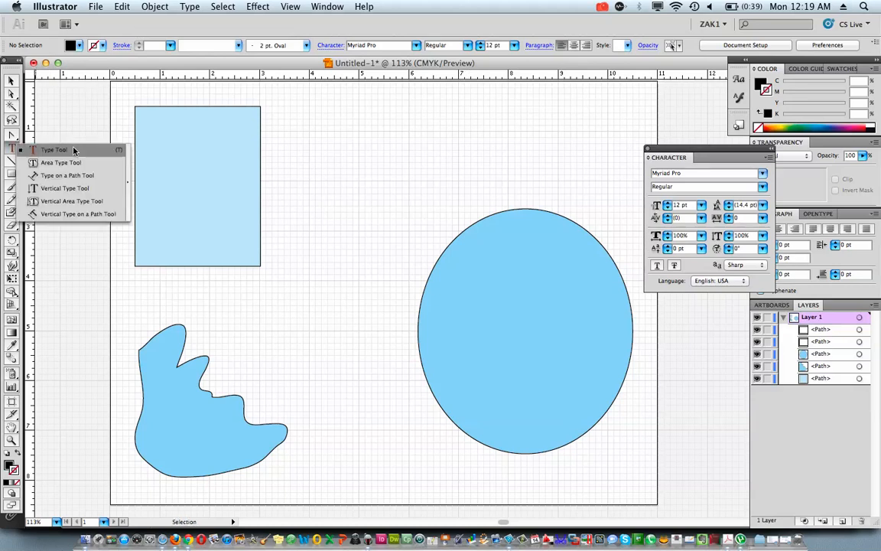
click(74, 150)
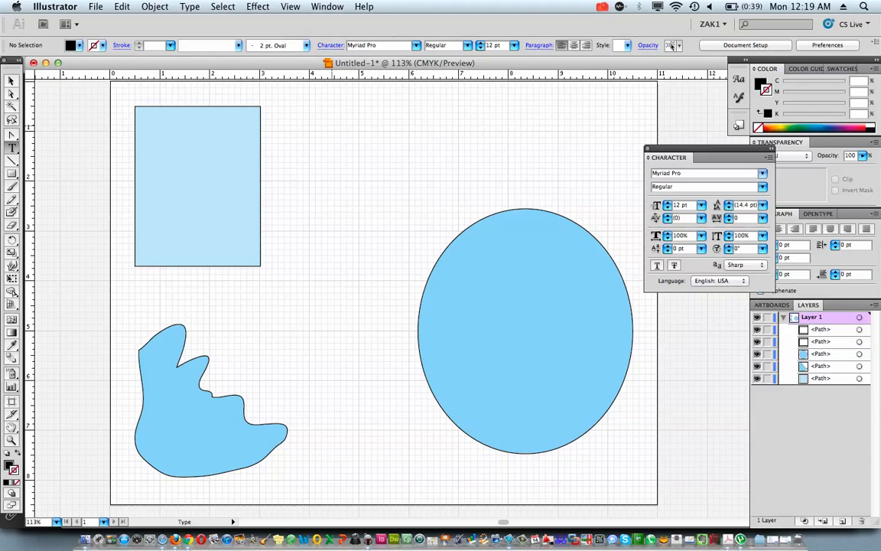
click(334, 122)
text(ljflkdsjflsjdflkjsdklafjdslafjl)
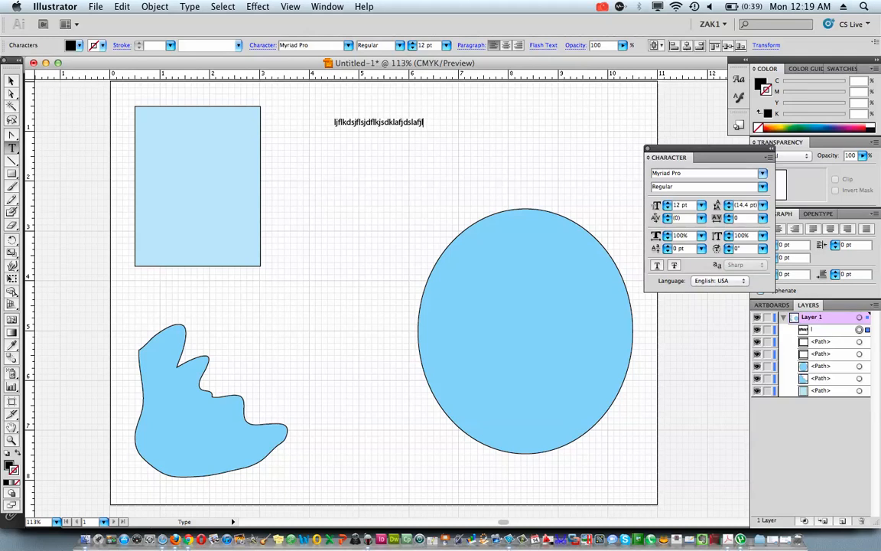
key(Escape)
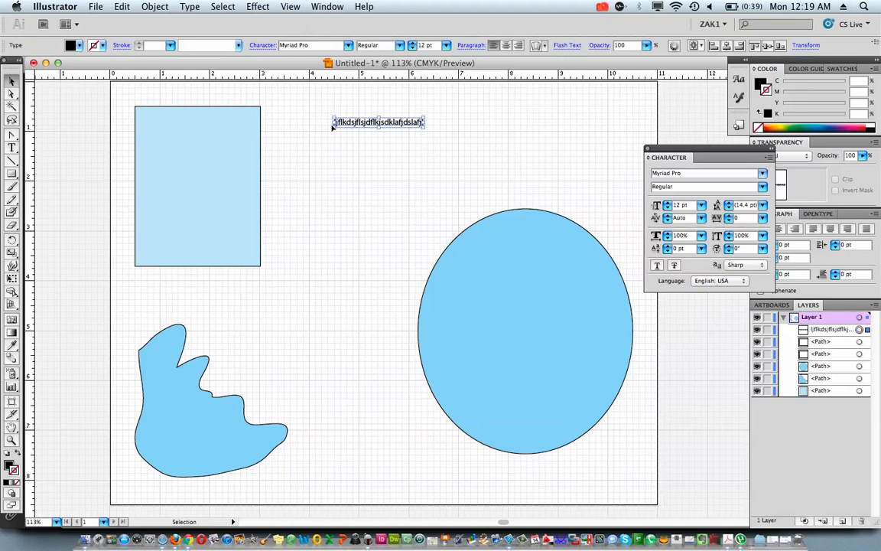
key(Delete)
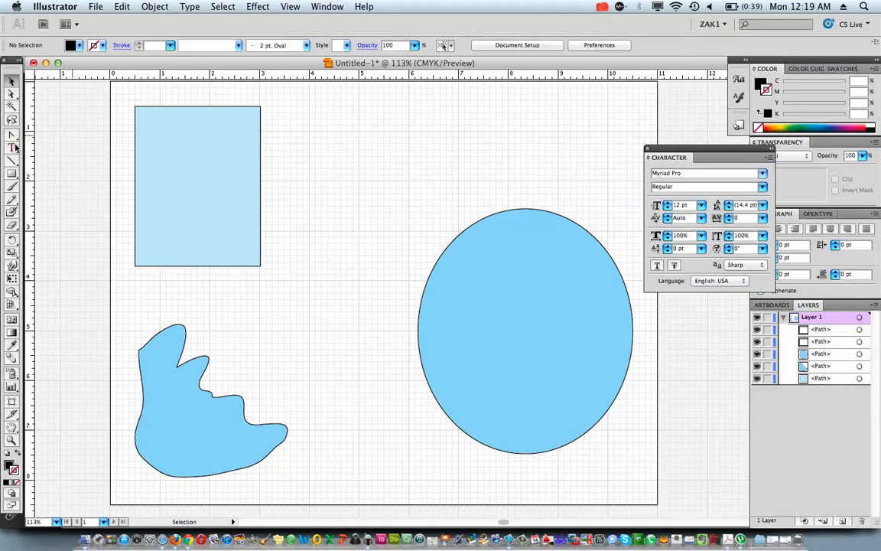
Create a large area-type frame spanning the rectangle, the irregular shape and the ellipse, and paste the copied Lorem Ipsum paragraphs into it
click(13, 146)
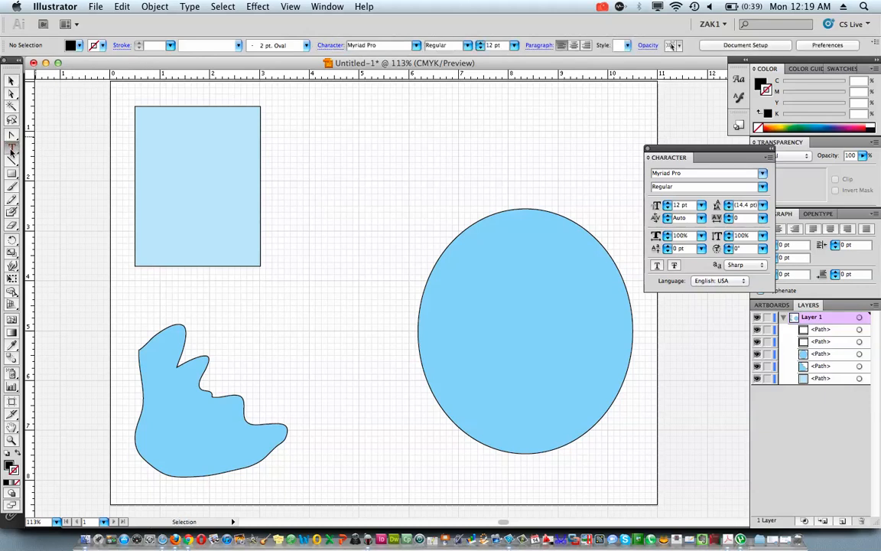
drag(12, 151, 35, 150)
drag(148, 94, 613, 480)
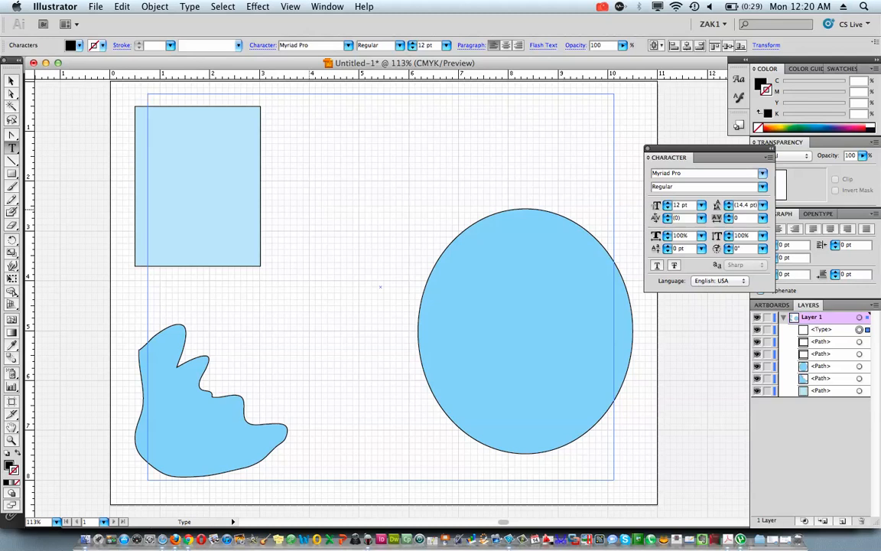
click(120, 6)
click(131, 74)
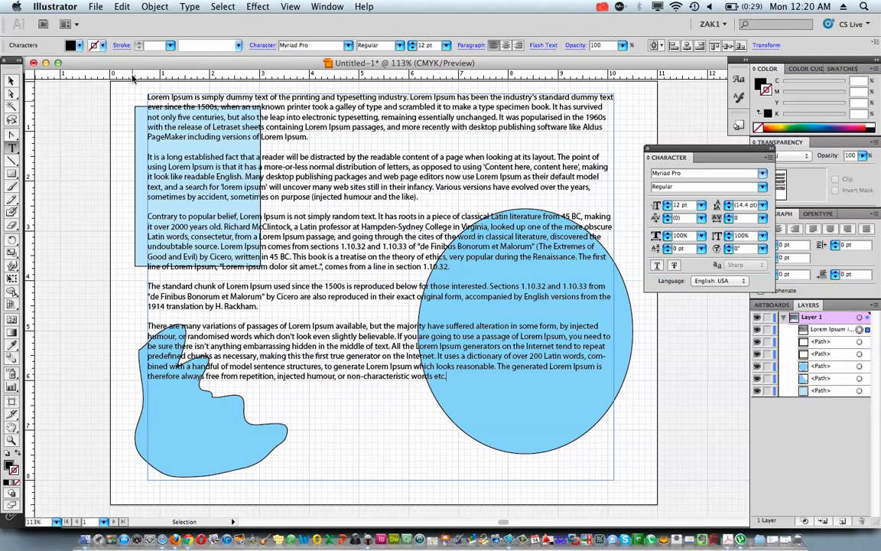
View the Check Spelling dialog for the pasted text and close it without starting the check
click(122, 7)
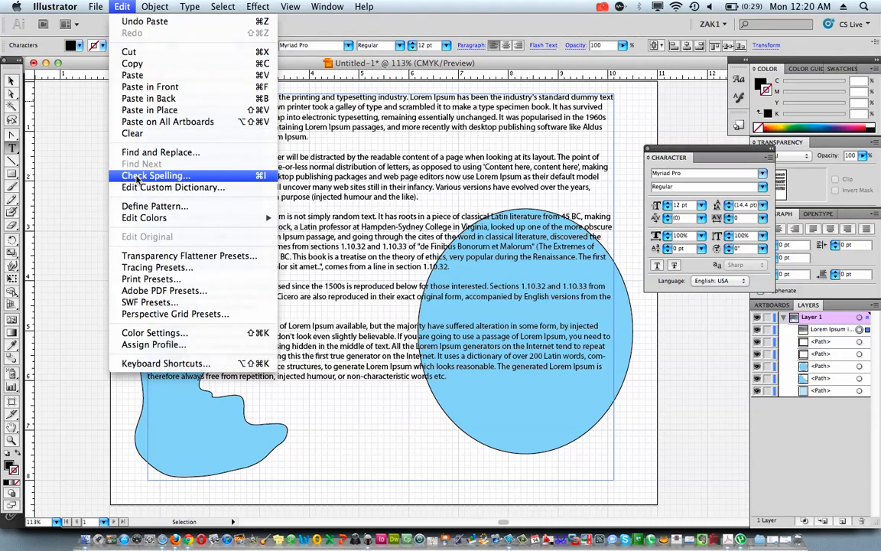
click(138, 177)
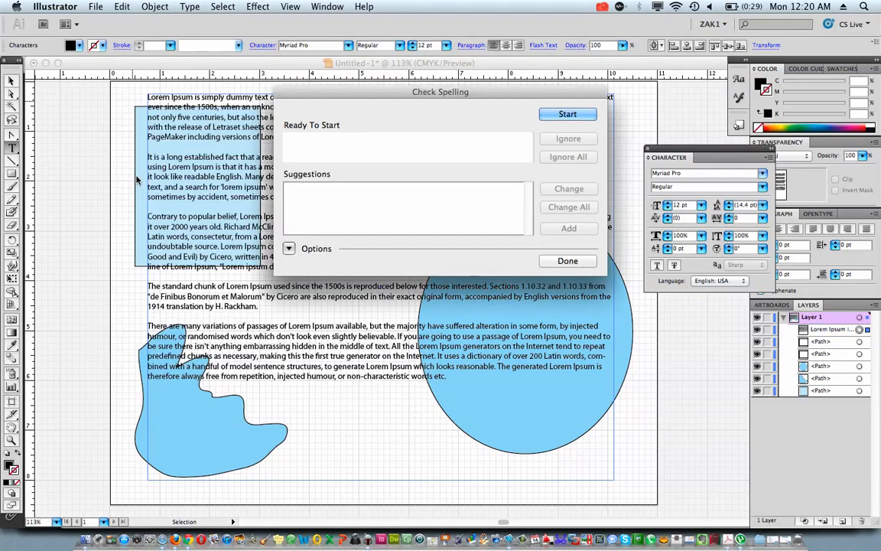
click(567, 261)
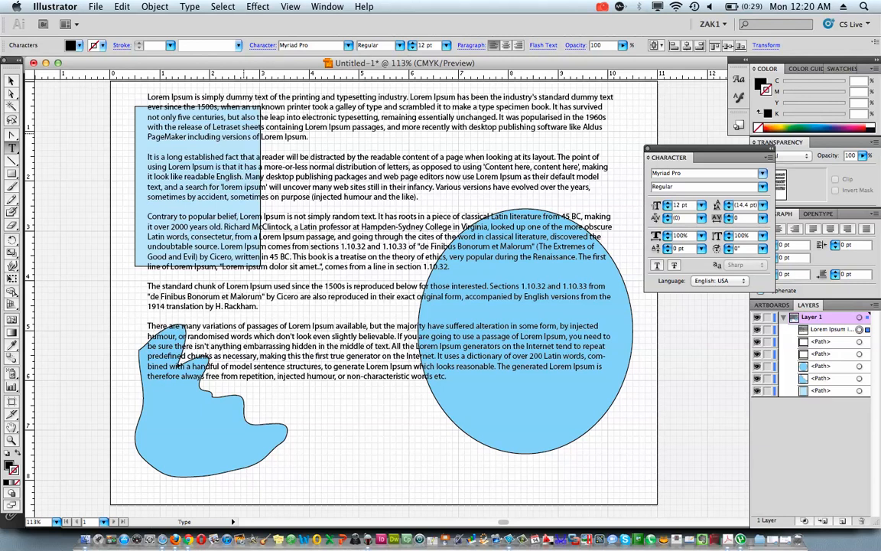
Move the Lorem Ipsum text frame down and slightly to the right over the three shapes
click(11, 80)
click(306, 143)
drag(306, 144, 318, 181)
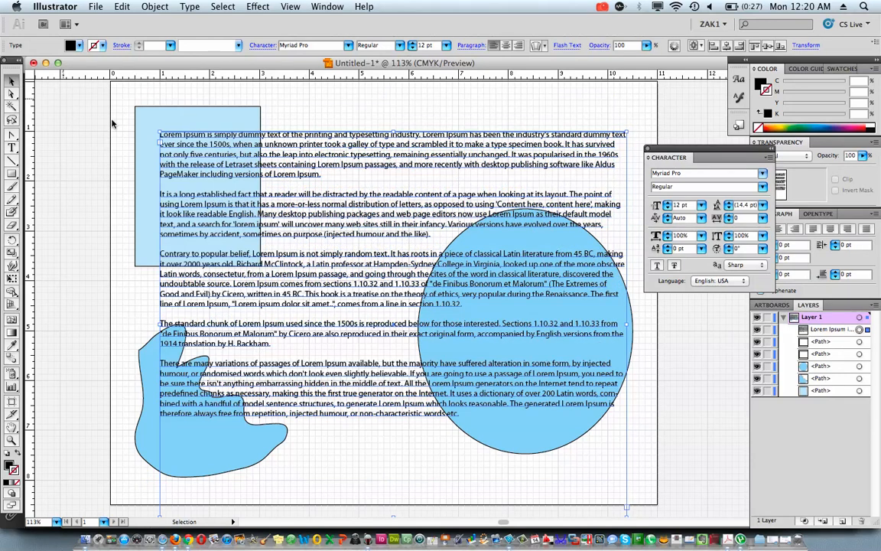
Bring the light blue rectangle to the front so it lies above the text frame
click(147, 152)
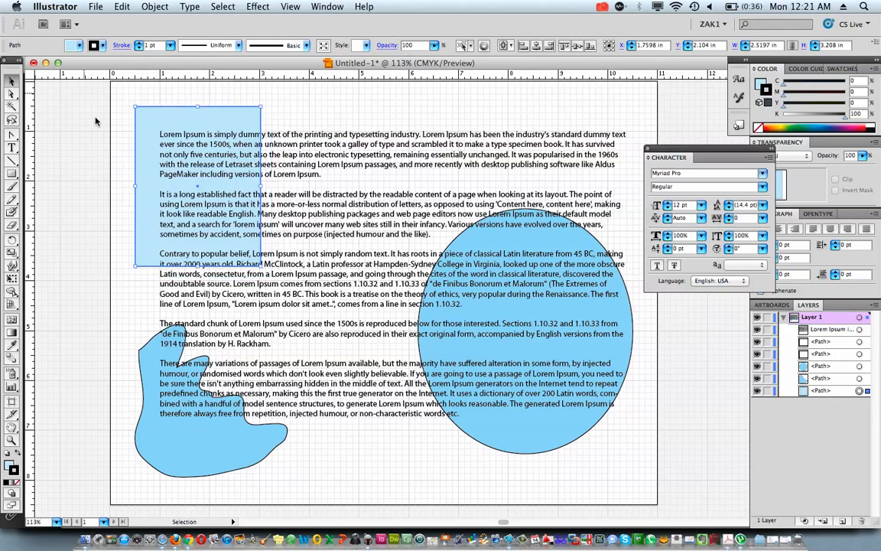
click(783, 318)
click(783, 319)
click(144, 8)
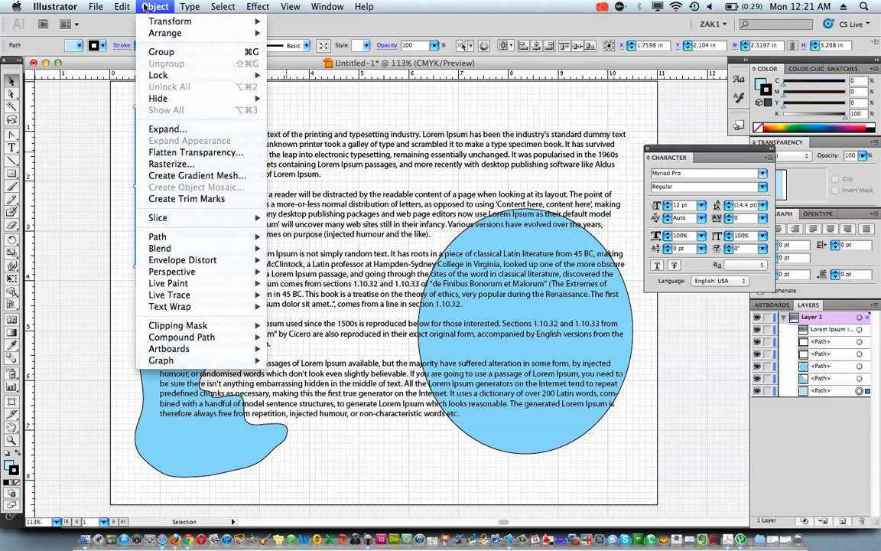
click(153, 8)
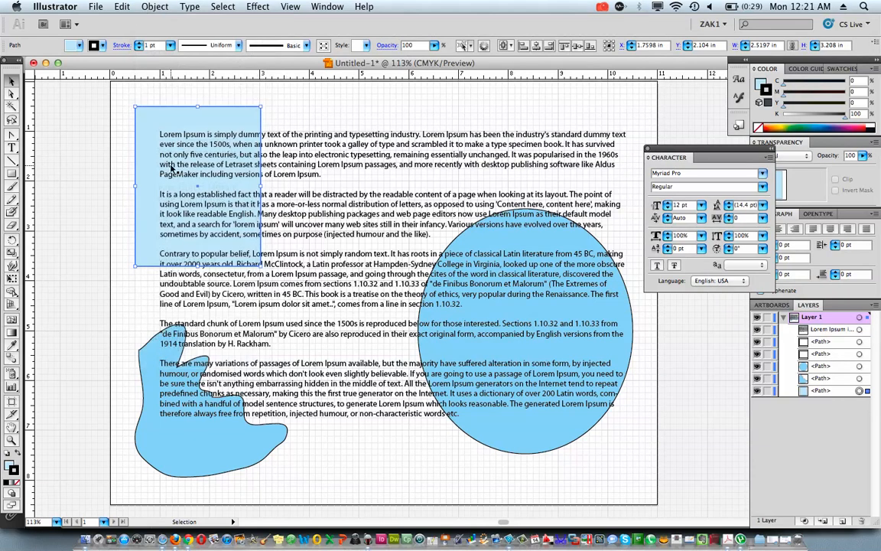
click(157, 7)
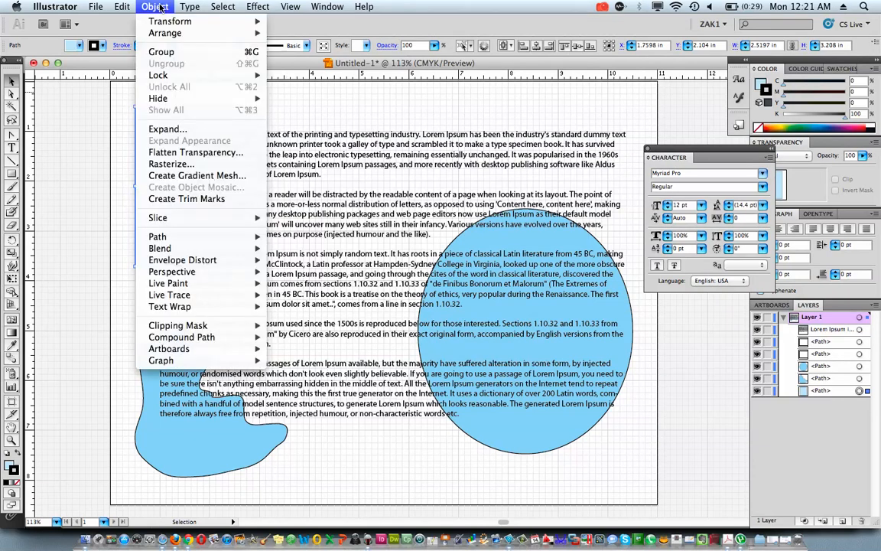
mouse_move(164, 33)
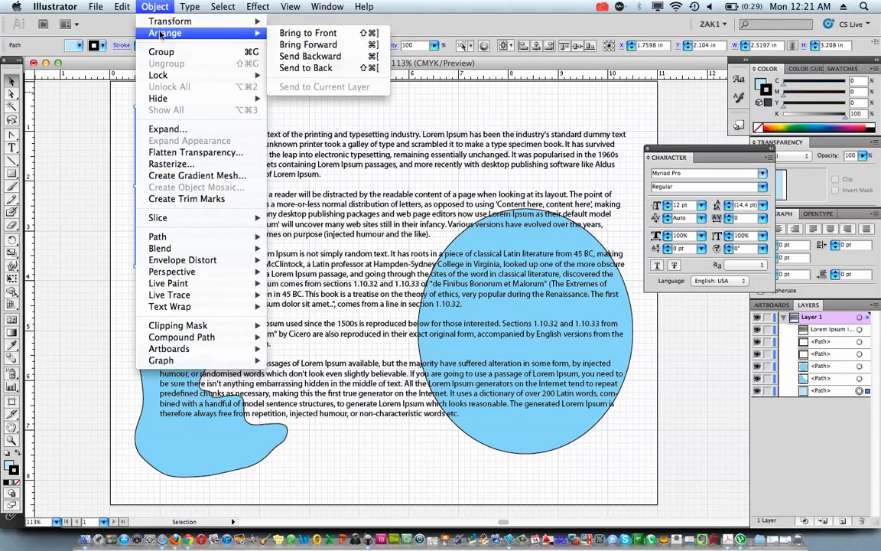
click(315, 33)
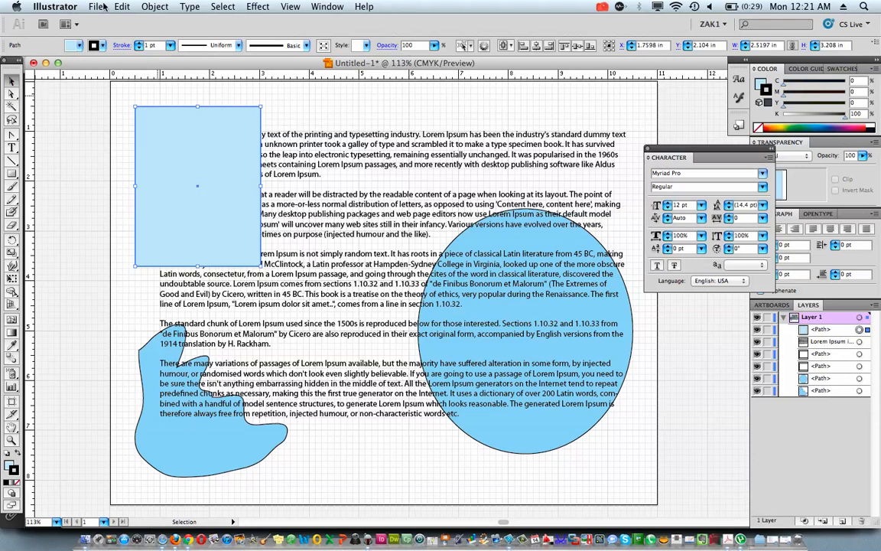
Apply a text wrap to the rectangle so the Lorem Ipsum text flows around it
click(143, 6)
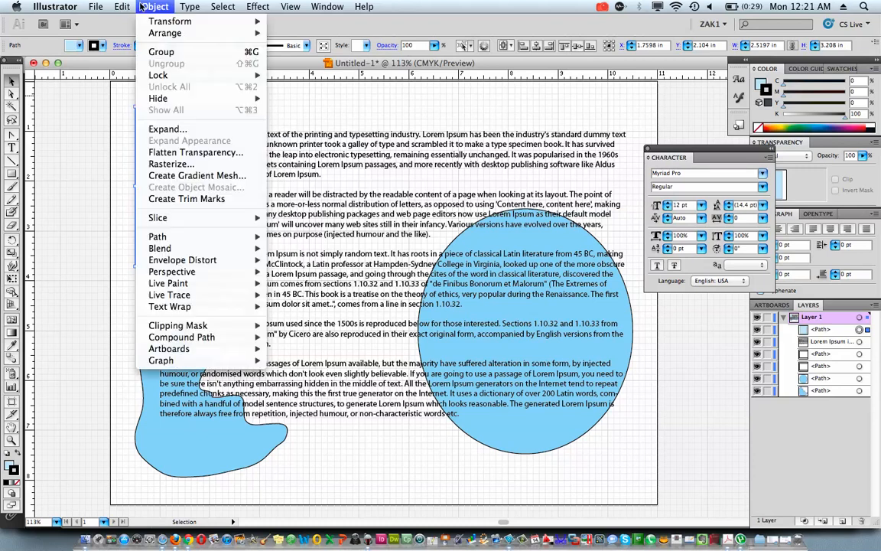
mouse_move(159, 307)
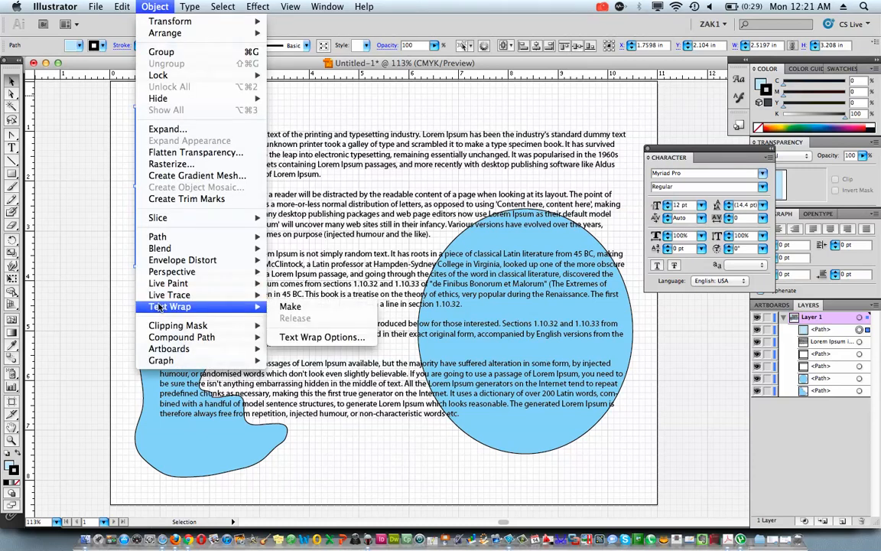
click(290, 306)
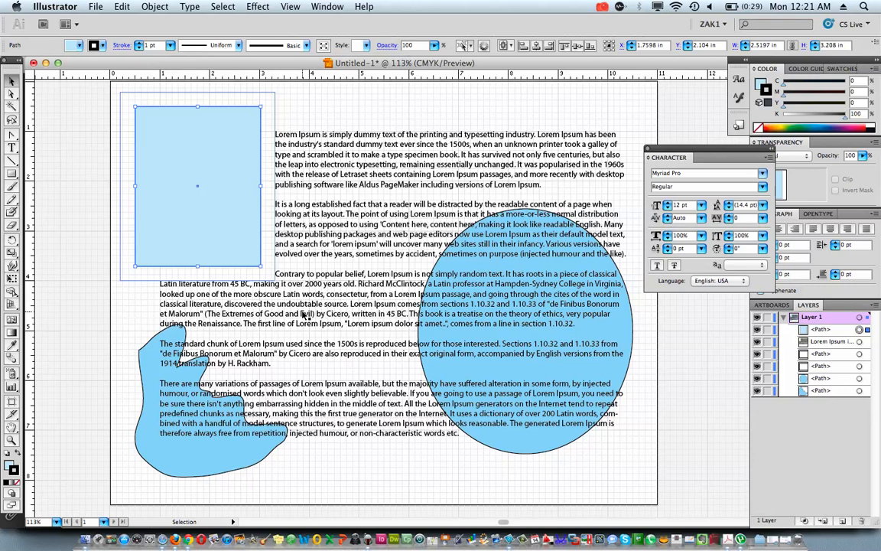
Apply a text wrap to the irregular jagged shape and bring it to the front of the text
click(165, 360)
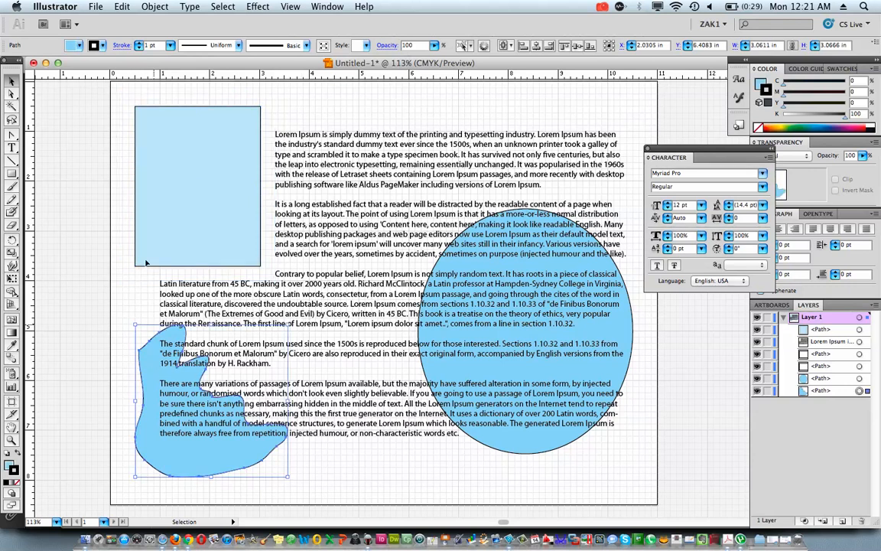
click(135, 8)
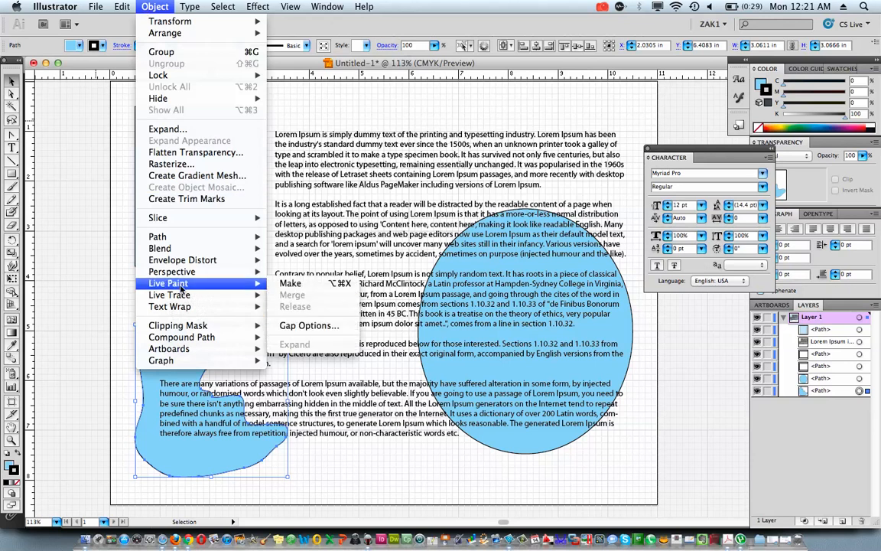
mouse_move(176, 306)
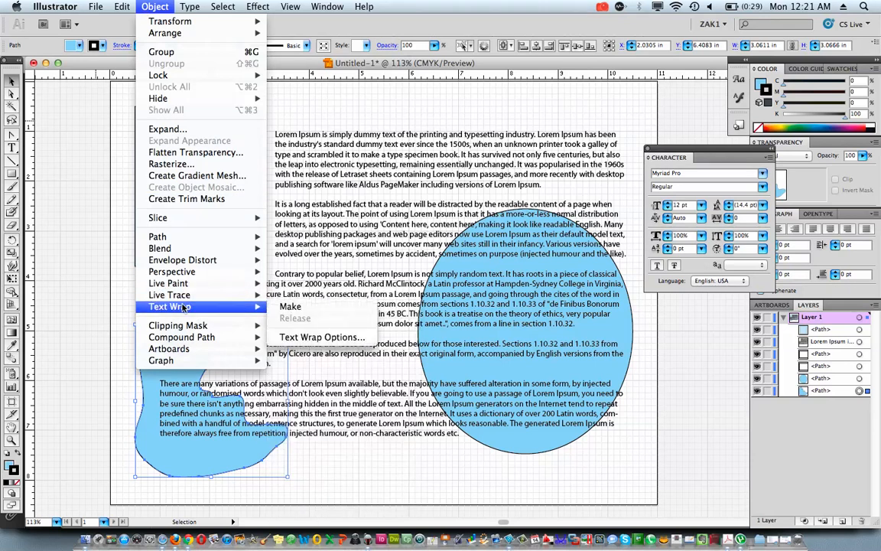
click(291, 306)
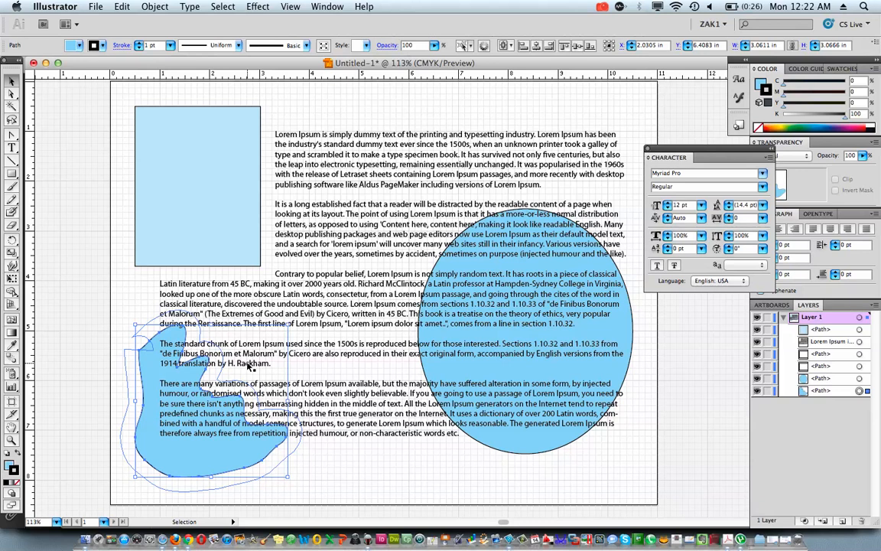
click(154, 7)
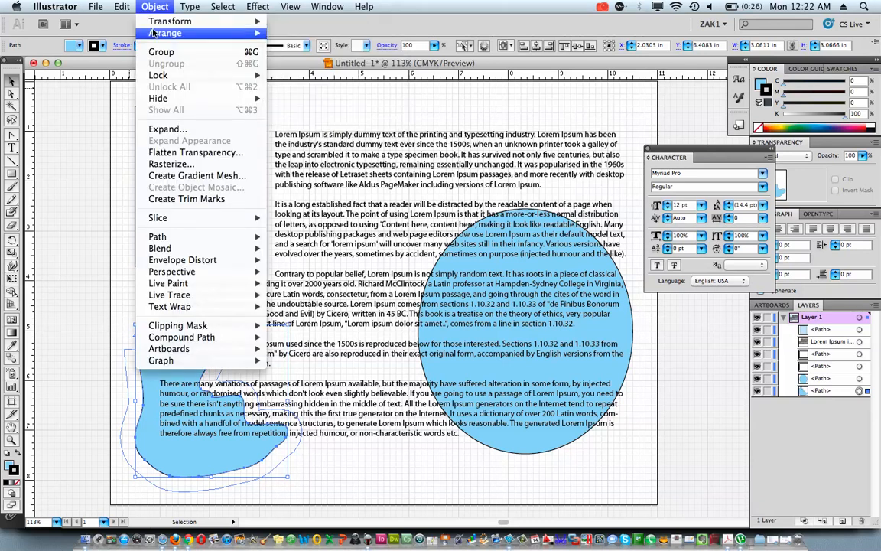
mouse_move(164, 33)
click(302, 33)
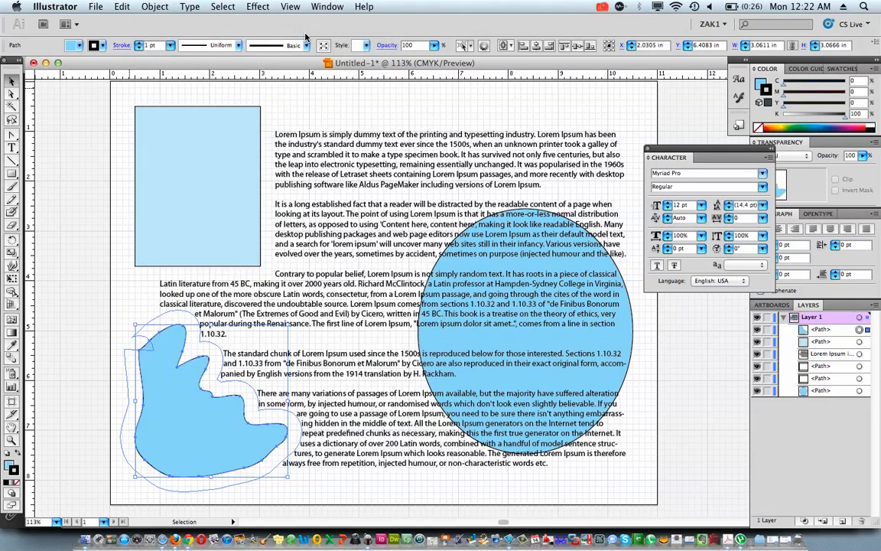
Apply a text wrap to the large blue ellipse and bring it to the front of the text
click(632, 314)
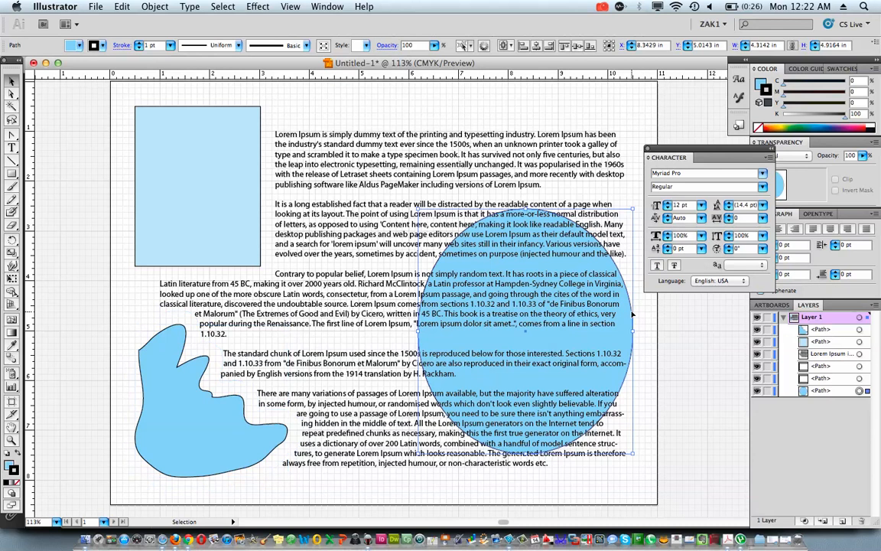
click(141, 7)
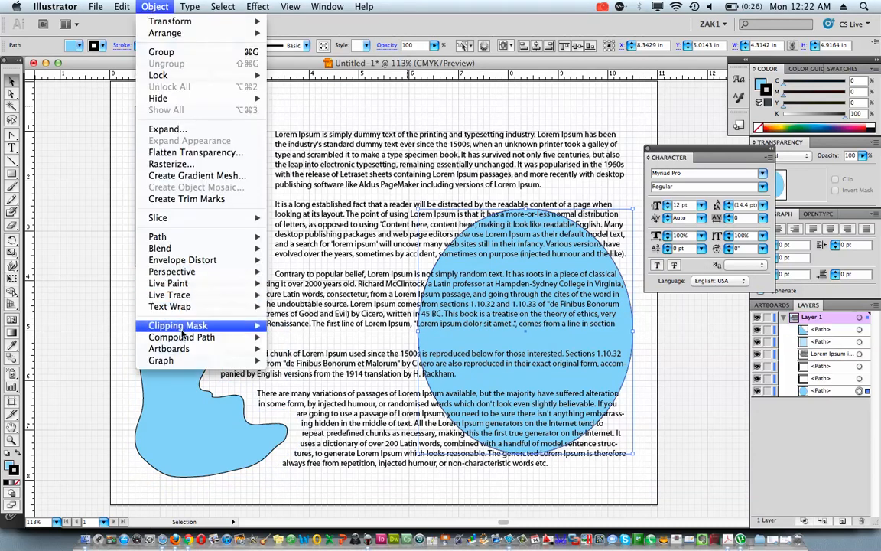
mouse_move(193, 307)
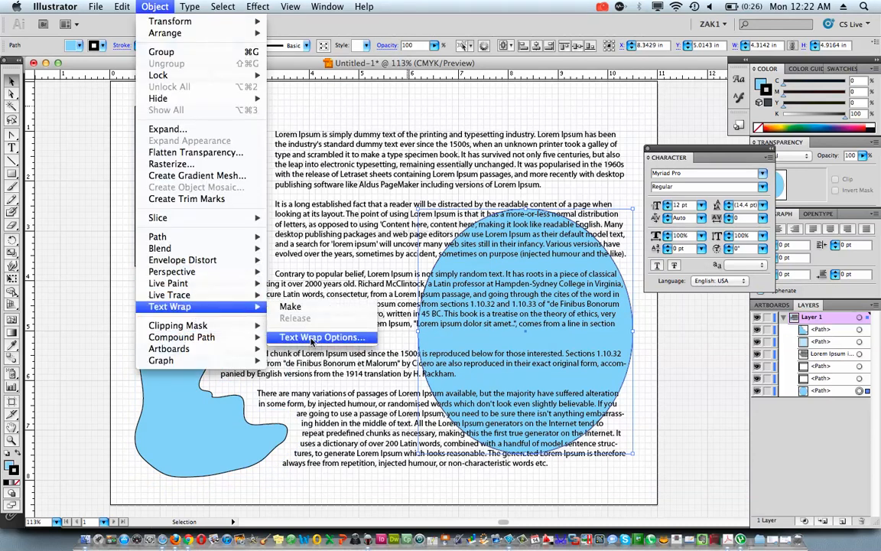
click(290, 307)
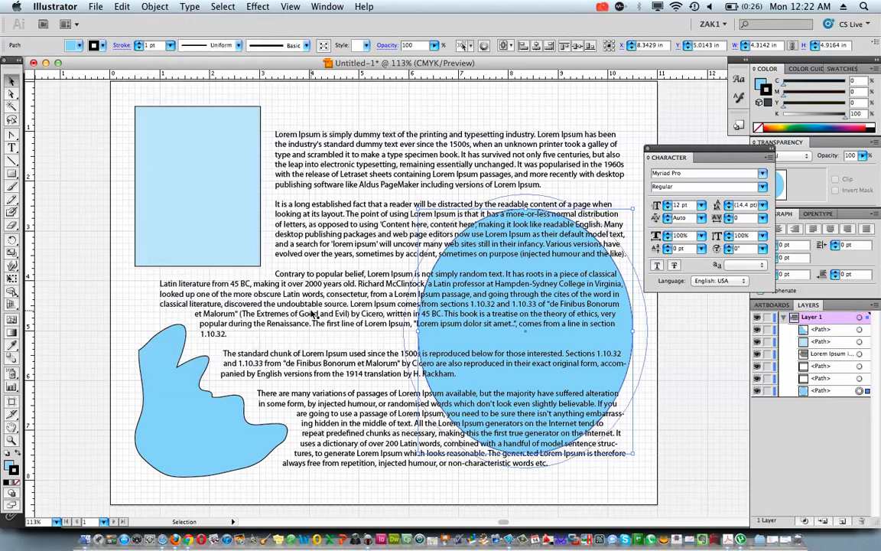
click(155, 6)
mouse_move(170, 36)
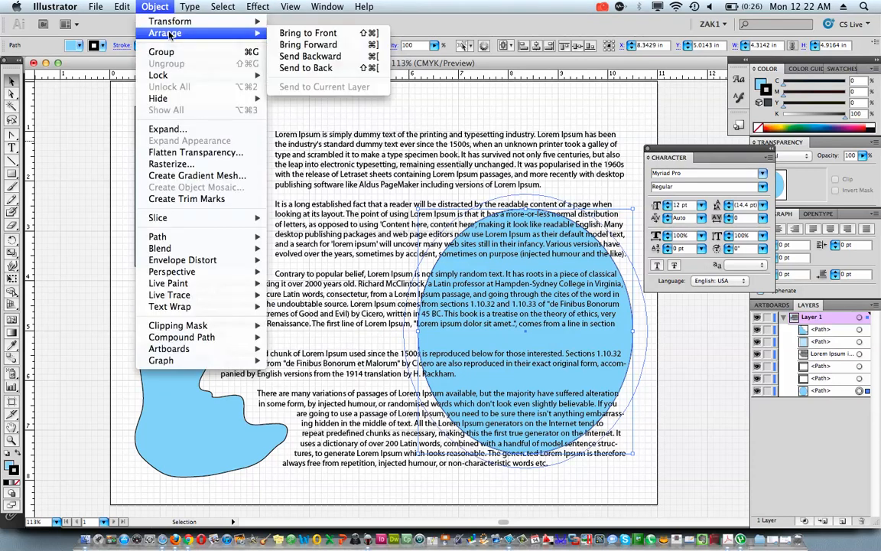
click(305, 33)
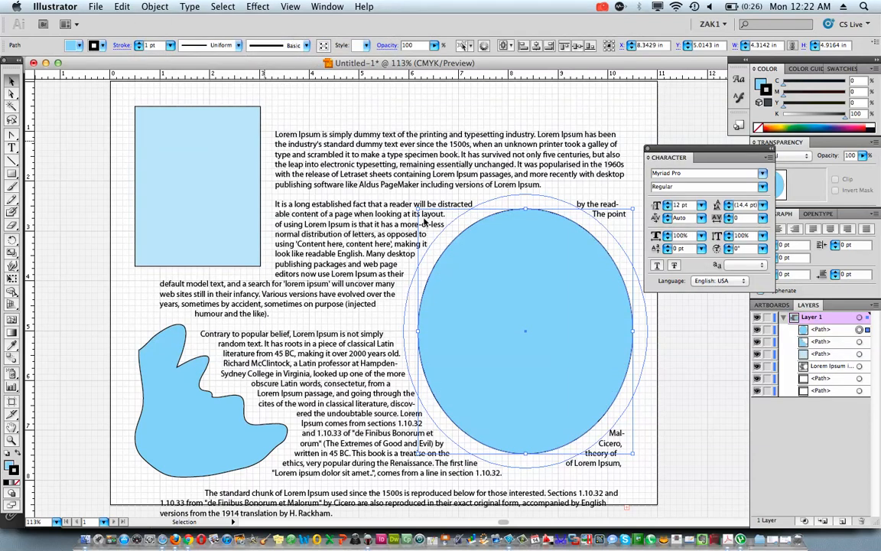
Move the ellipse down and slightly right, to about X 8.53 in, Y 5.79 in, and select the text frame
drag(534, 319, 544, 357)
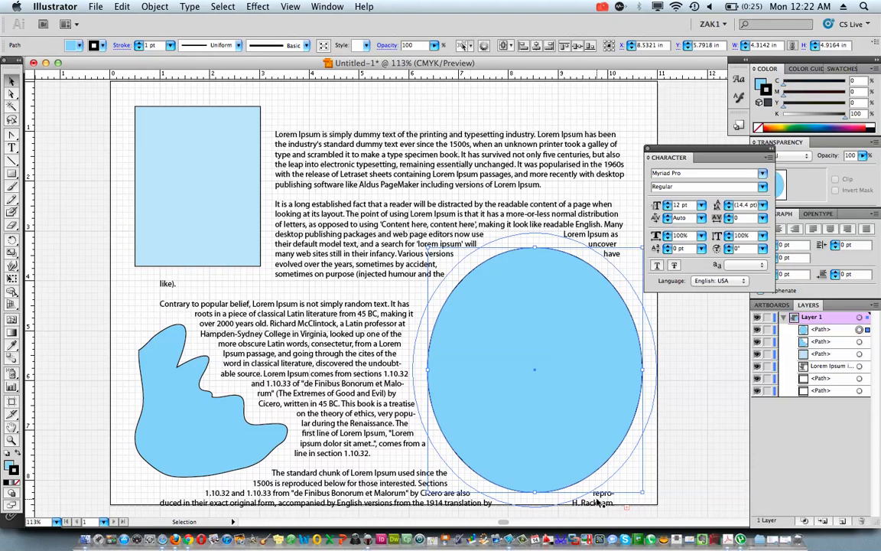
click(309, 318)
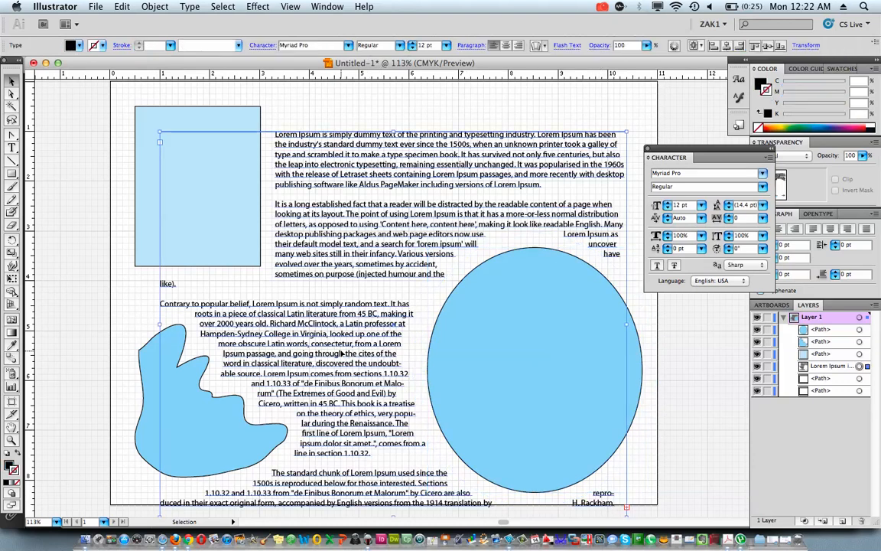
Align the text frame's upper-left corner with the rectangle's and widen the frame to just past the ellipse's right edge
drag(339, 319, 317, 296)
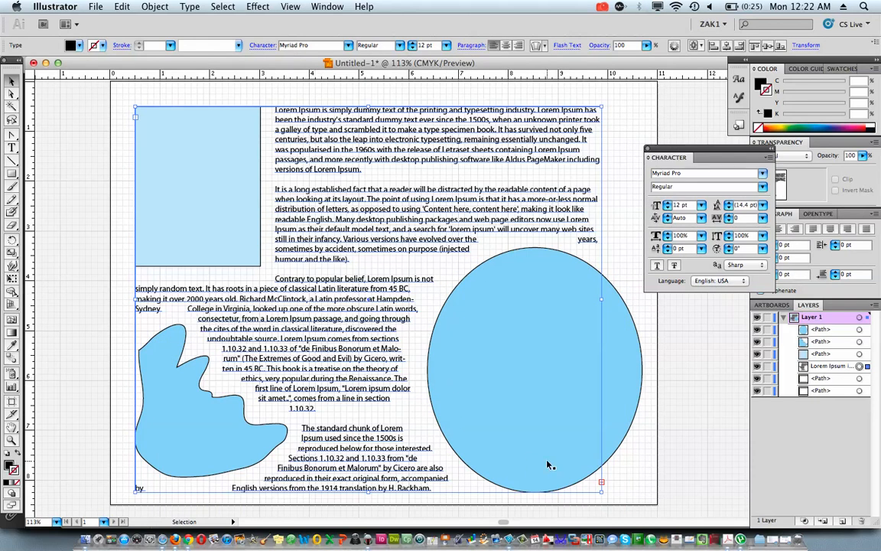
drag(602, 483, 645, 484)
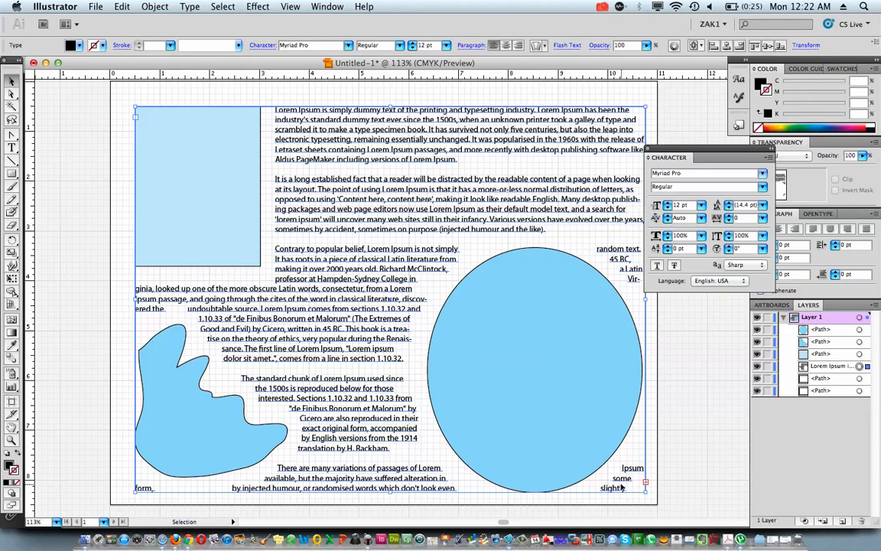
click(585, 337)
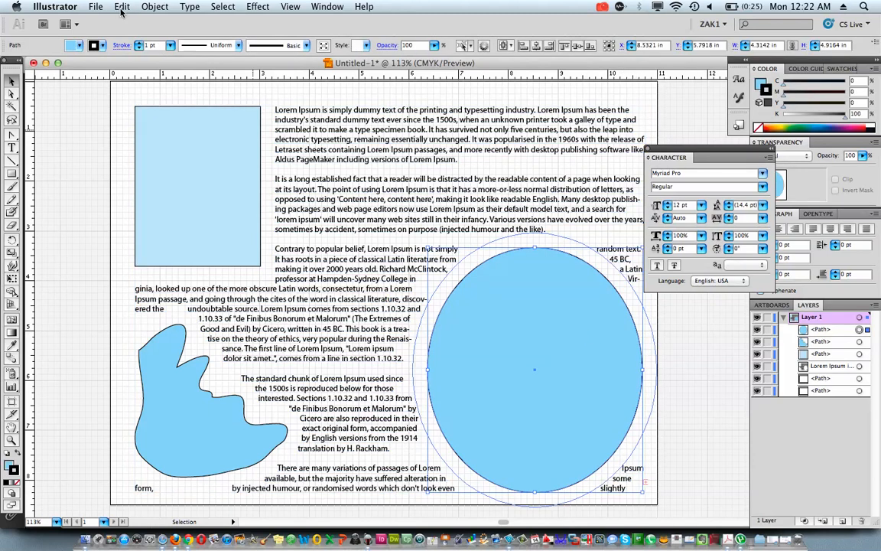
click(149, 112)
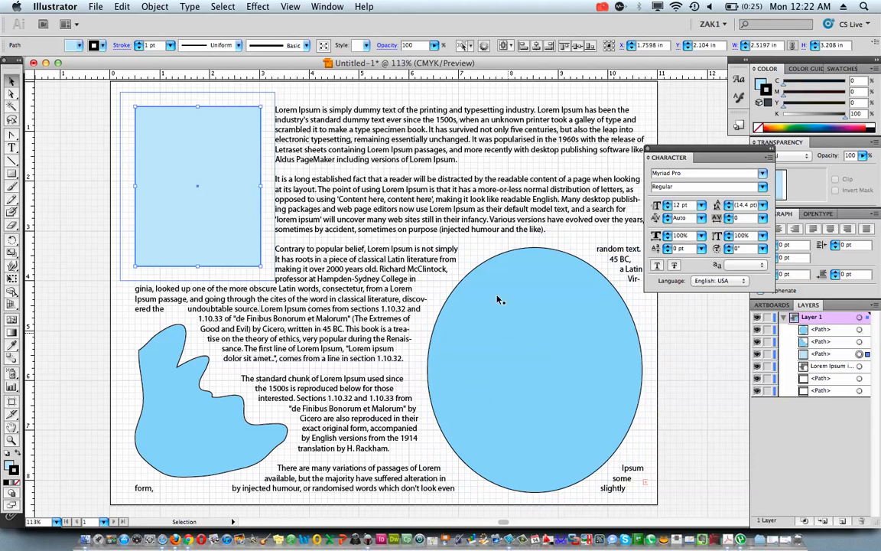
click(215, 428)
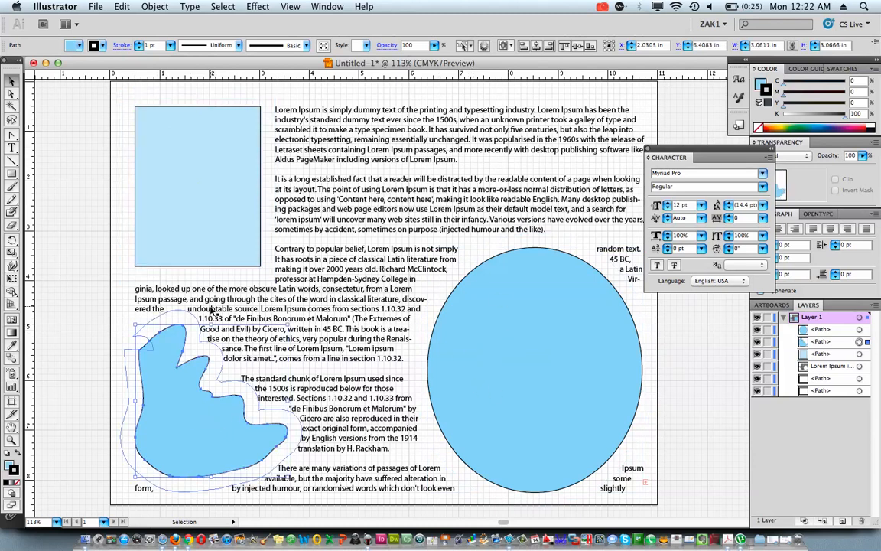
Set the ellipse's text wrap offset to 16 pt with the preview enabled
click(444, 341)
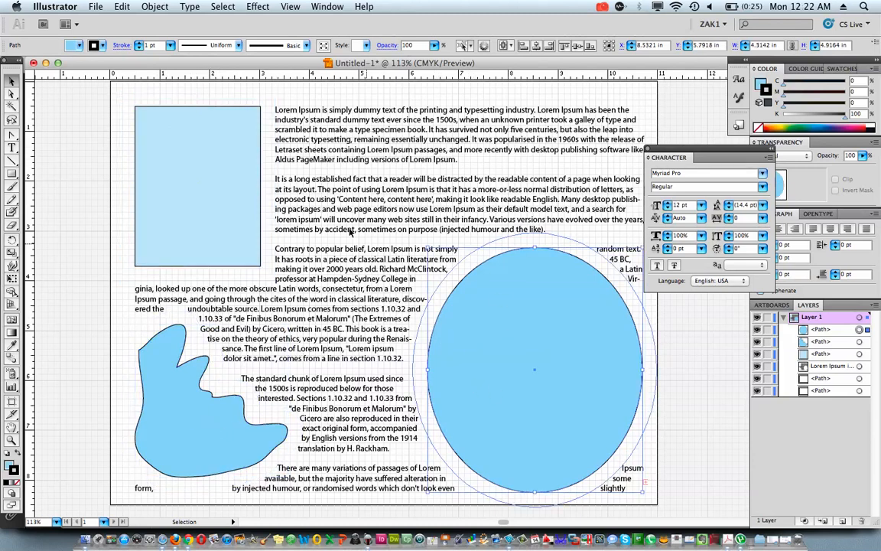
click(156, 8)
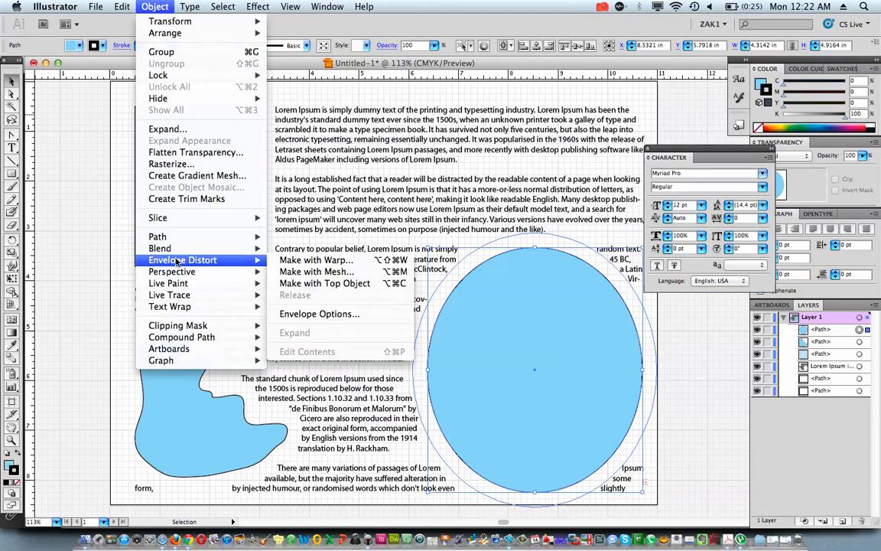
mouse_move(178, 295)
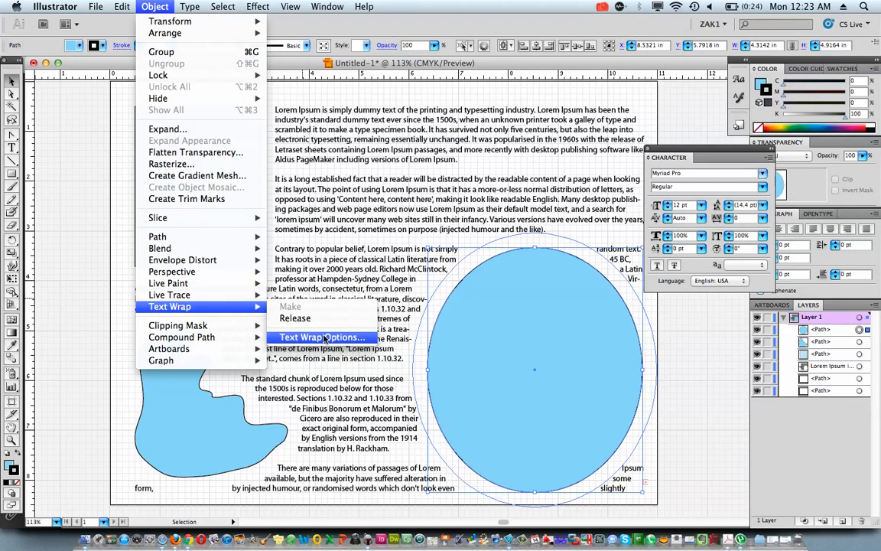
click(325, 337)
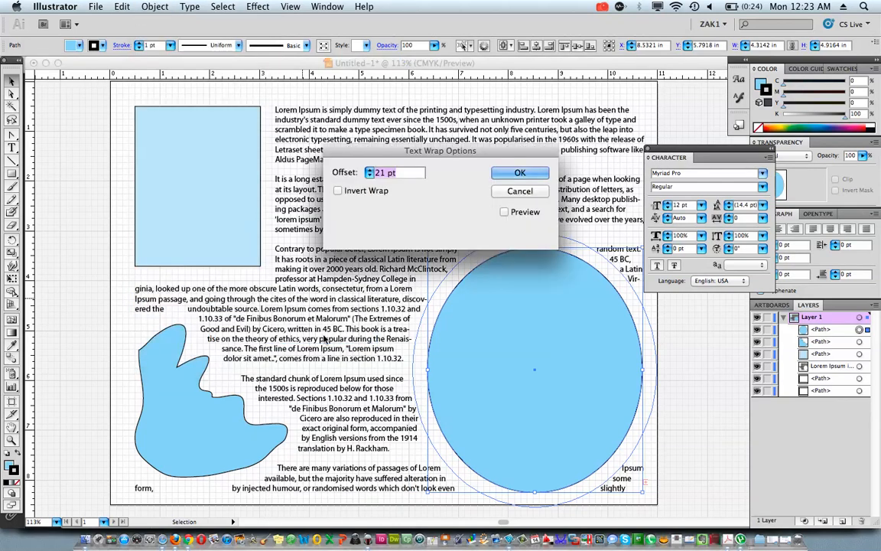
click(370, 175)
click(370, 175)
click(370, 175)
click(370, 175)
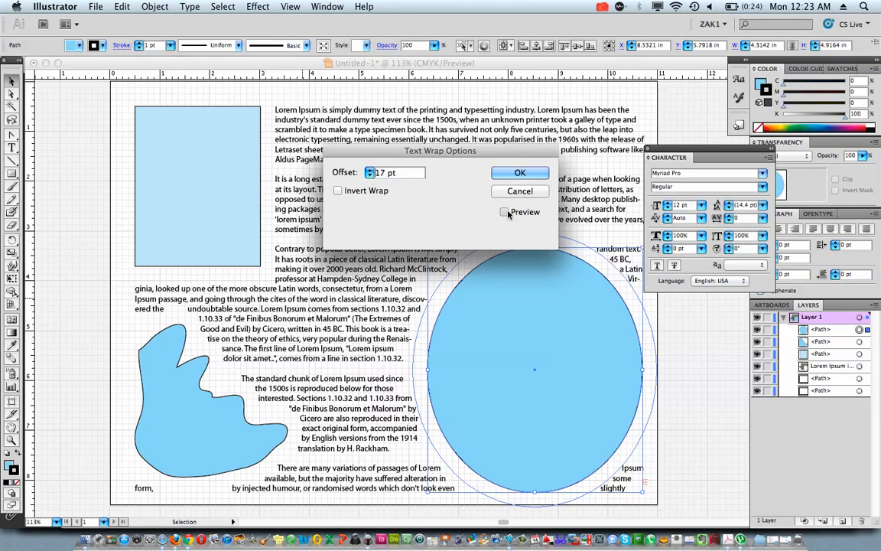
click(504, 212)
click(370, 176)
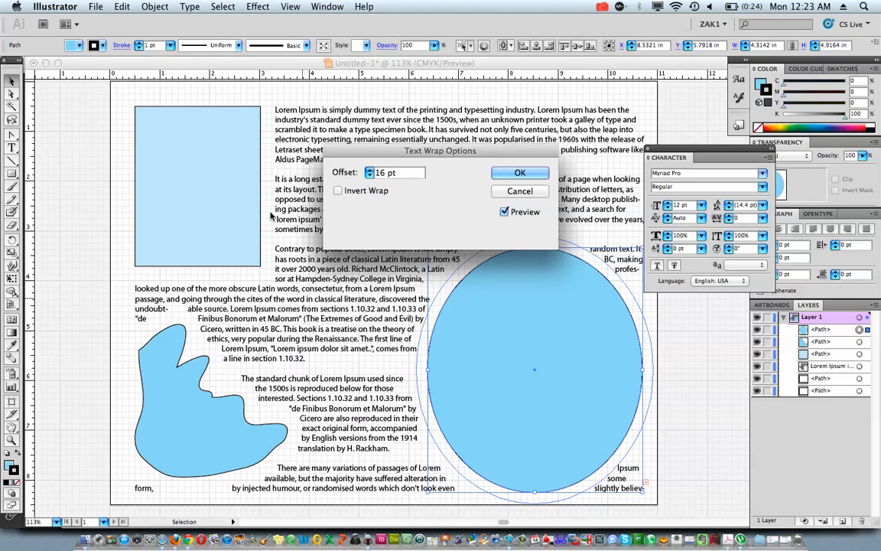
click(520, 172)
Reduce the blue rectangle's text wrap offset by a few points so the text sits closer to it
click(206, 168)
click(156, 7)
mouse_move(171, 308)
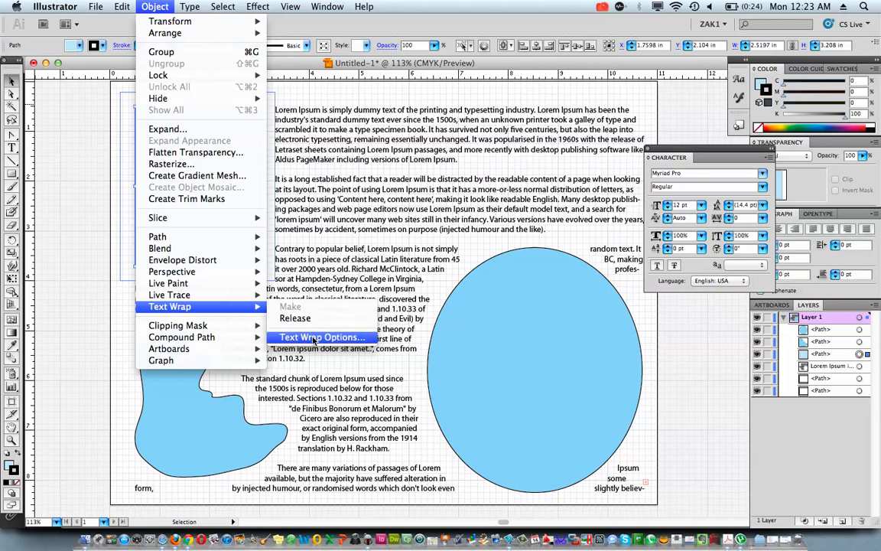
click(306, 337)
click(369, 176)
click(370, 176)
click(370, 176)
click(370, 176)
click(369, 176)
click(519, 172)
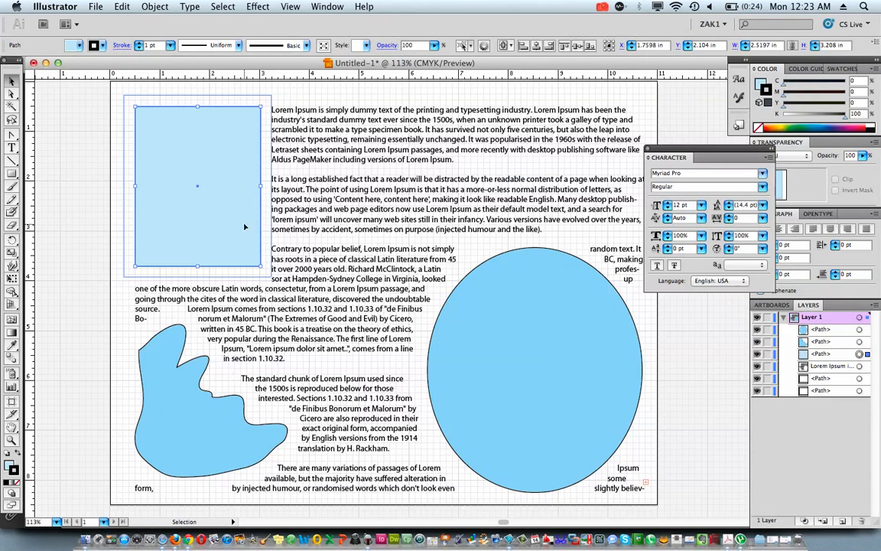
Draw a rectangle about 2.375 in wide and 5.25 in high over the ellipse's right half, ending at the artboard's lower-right corner
click(503, 286)
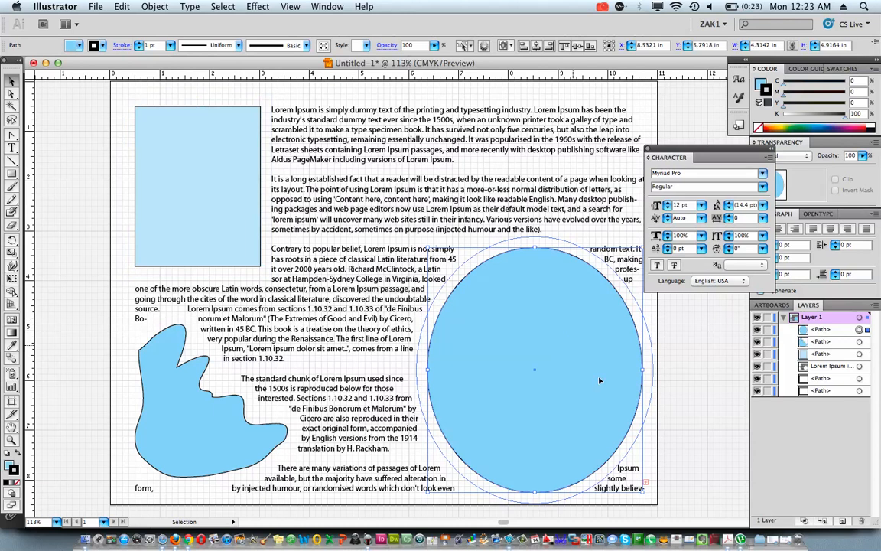
scroll(514, 285, right, 2)
scroll(513, 286, right, 4)
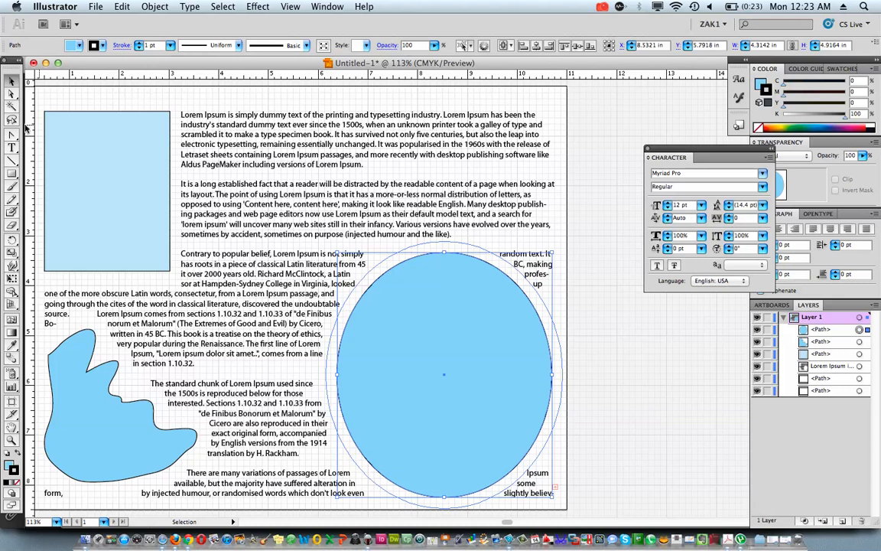
click(13, 172)
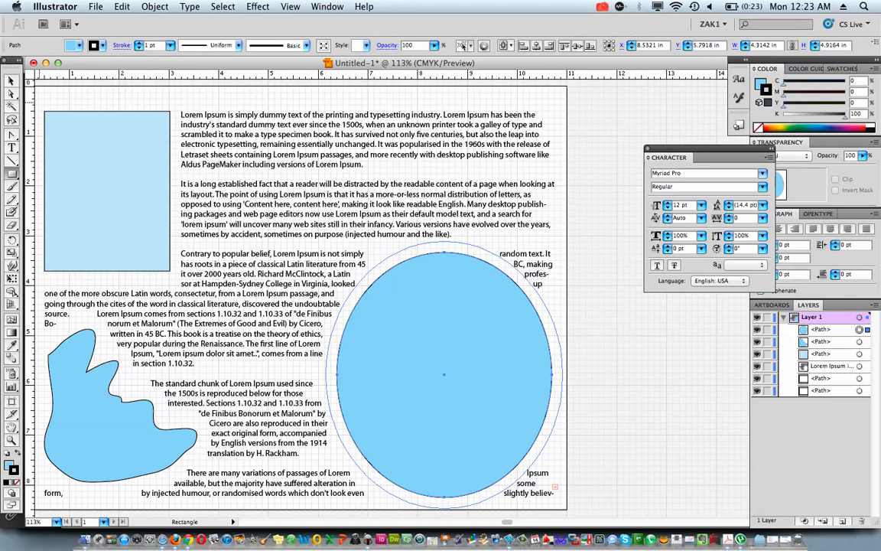
drag(449, 404, 565, 400)
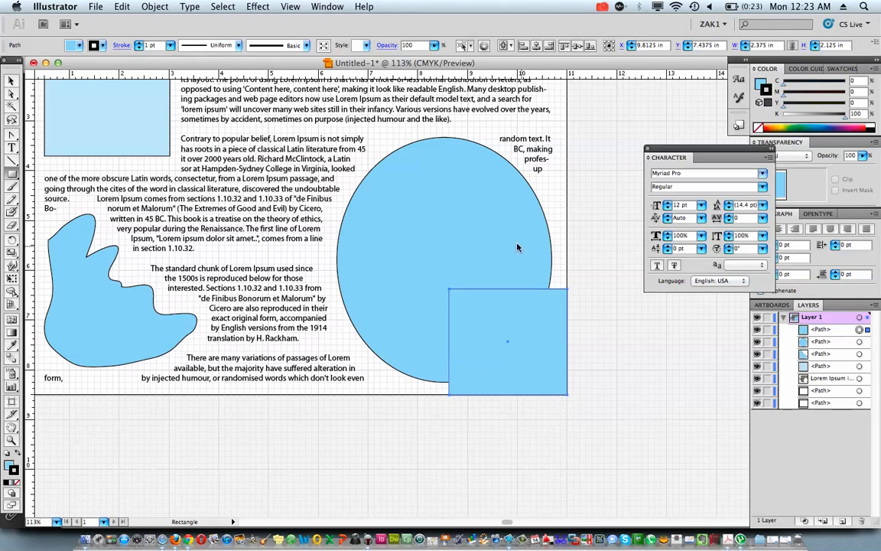
click(11, 79)
drag(508, 289, 508, 134)
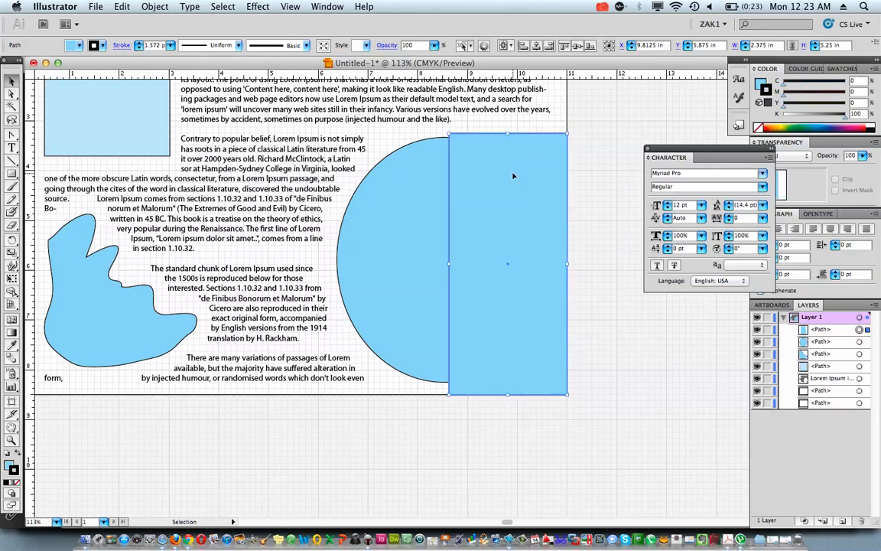
Remove the fill and stroke from the new rectangle covering the ellipse's right half
click(17, 485)
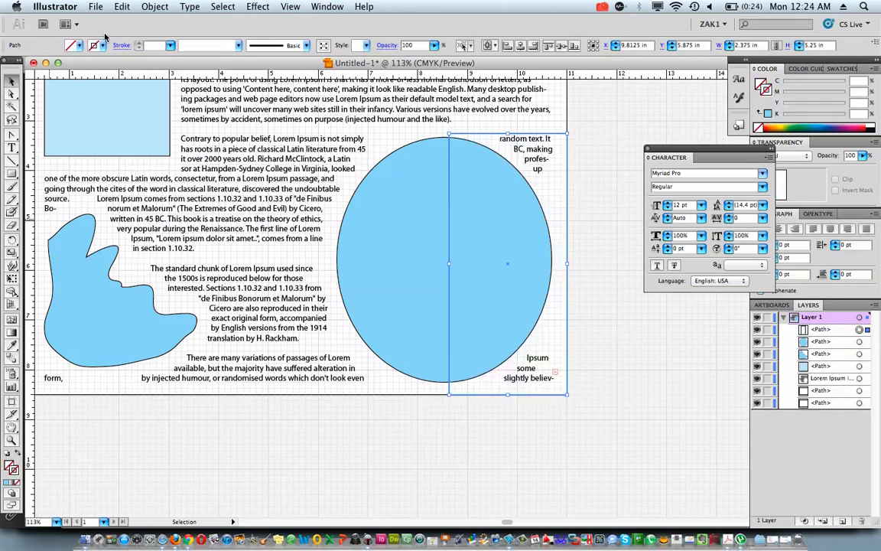
click(81, 47)
click(92, 45)
Apply a text wrap to the unfilled rectangle over the ellipse and lower its upper edge to a height of 5 in
click(152, 7)
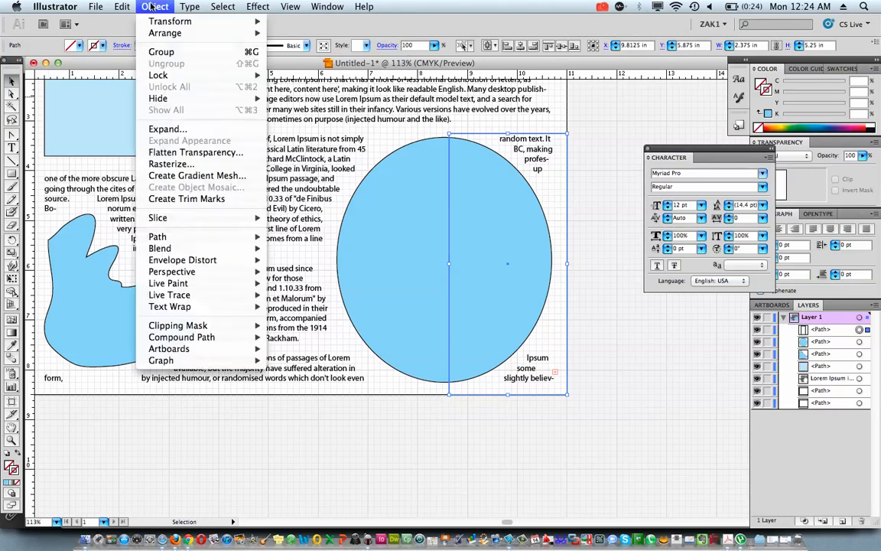
mouse_move(177, 310)
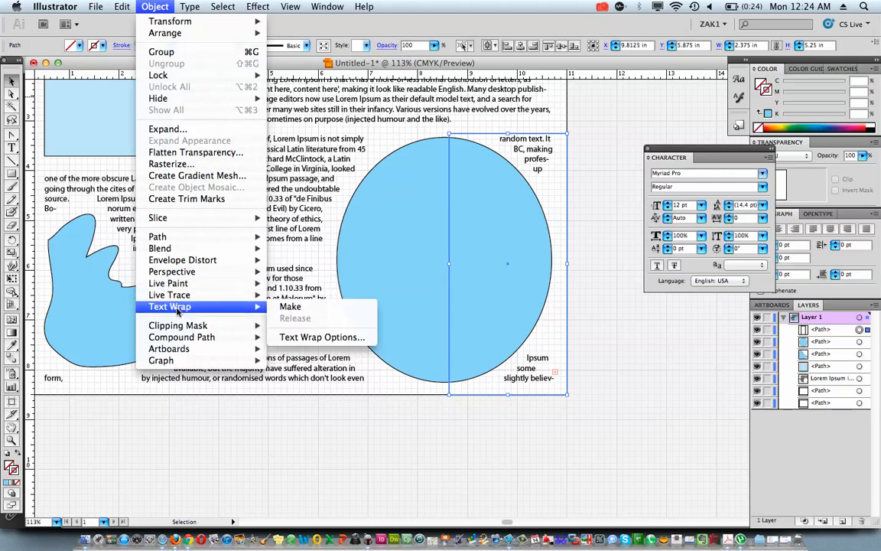
click(290, 307)
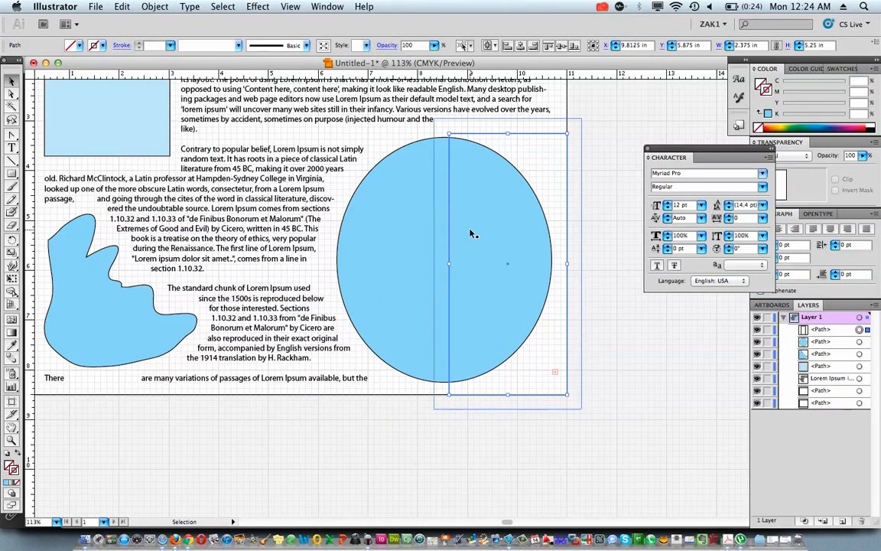
drag(507, 133, 506, 148)
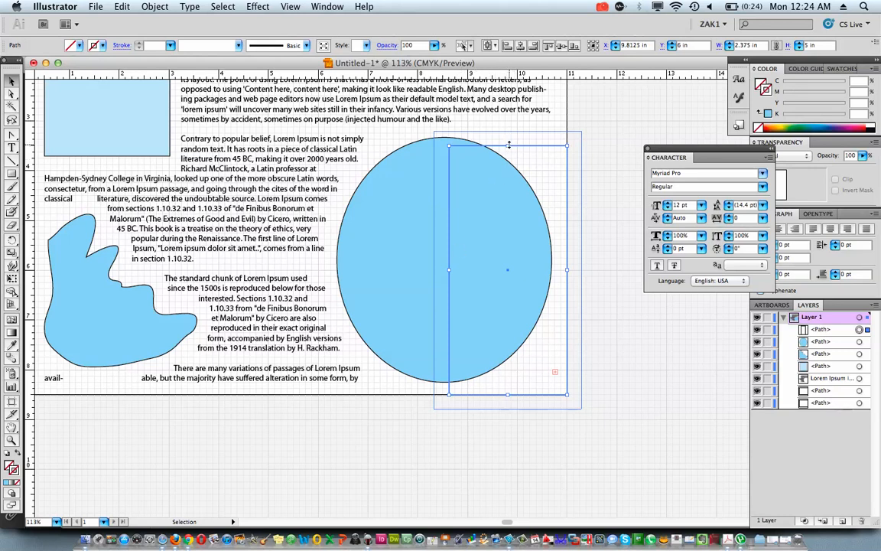
click(432, 170)
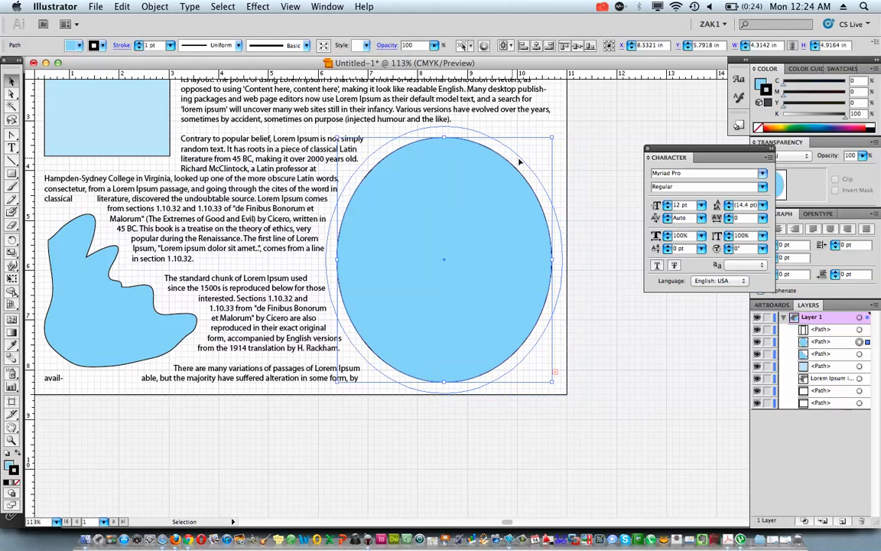
drag(579, 132, 479, 191)
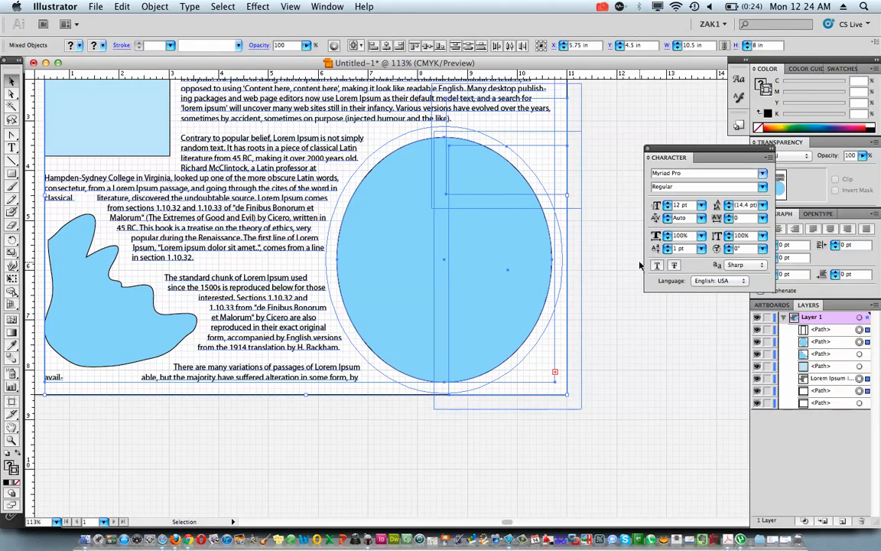
click(570, 249)
scroll(436, 123, up, 5)
scroll(437, 123, left, 3)
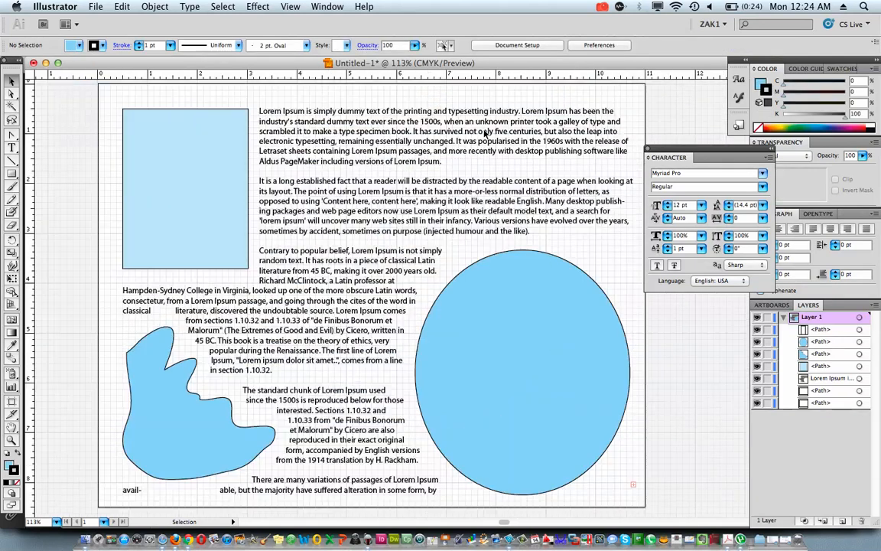
scroll(486, 132, left, 2)
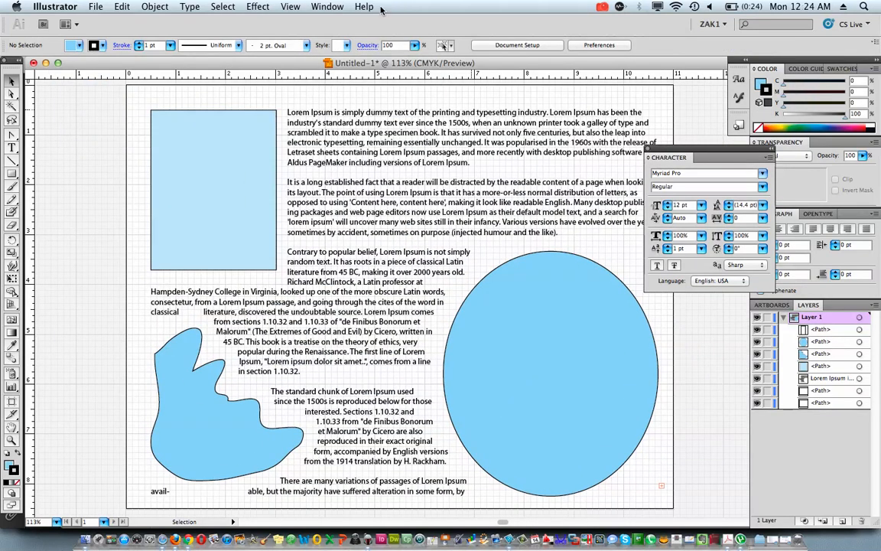
Hide the document grid and show it again
click(290, 6)
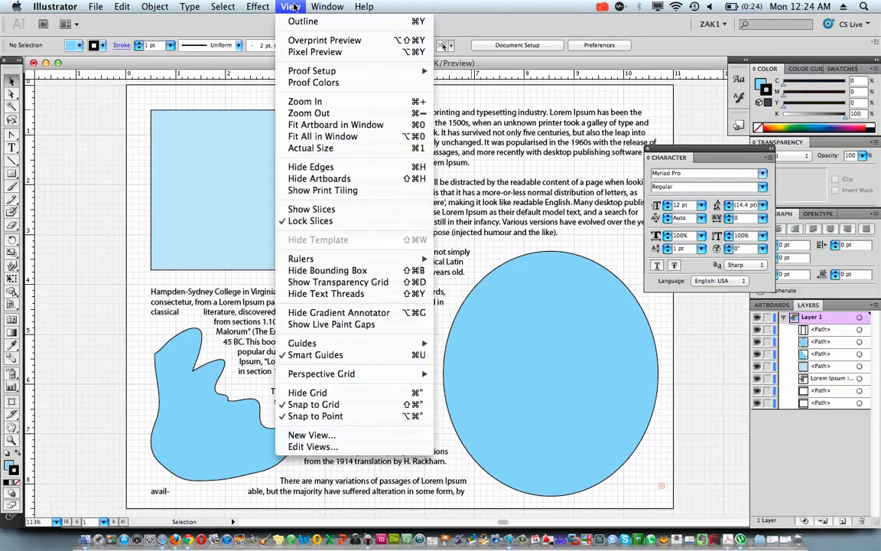
click(330, 393)
click(290, 6)
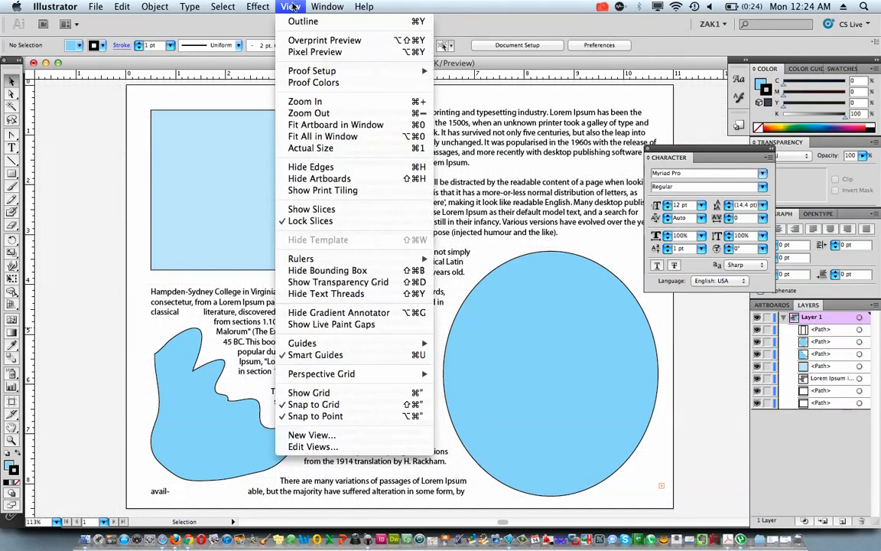
click(317, 392)
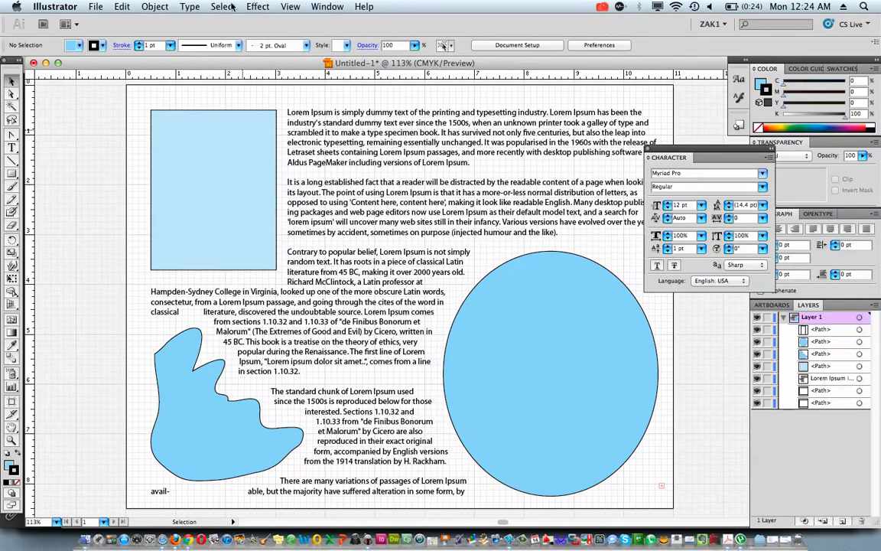
Inspect the ruler display options and the measurement units available for the rulers
click(290, 6)
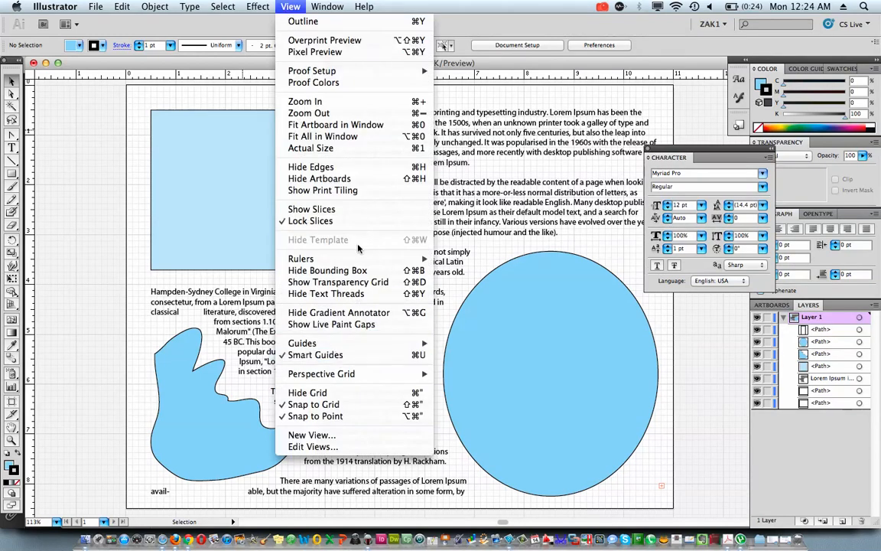
mouse_move(361, 258)
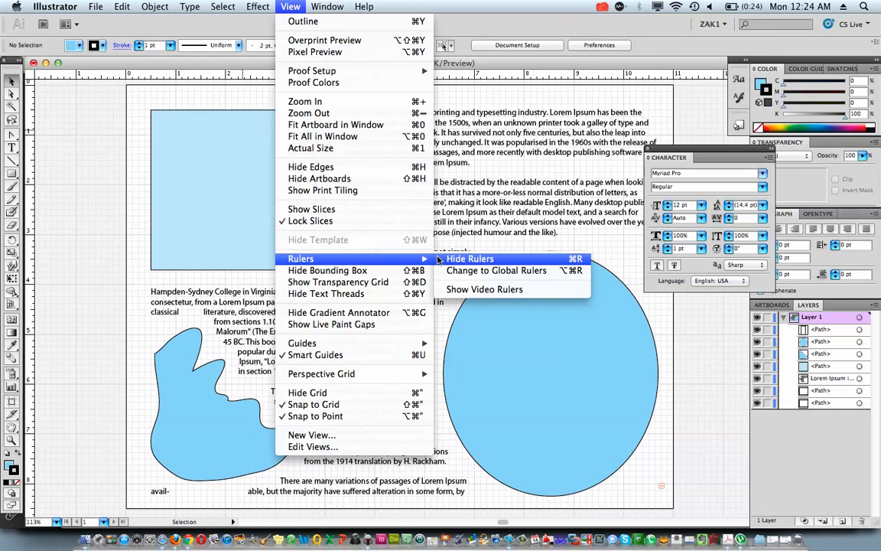
click(128, 151)
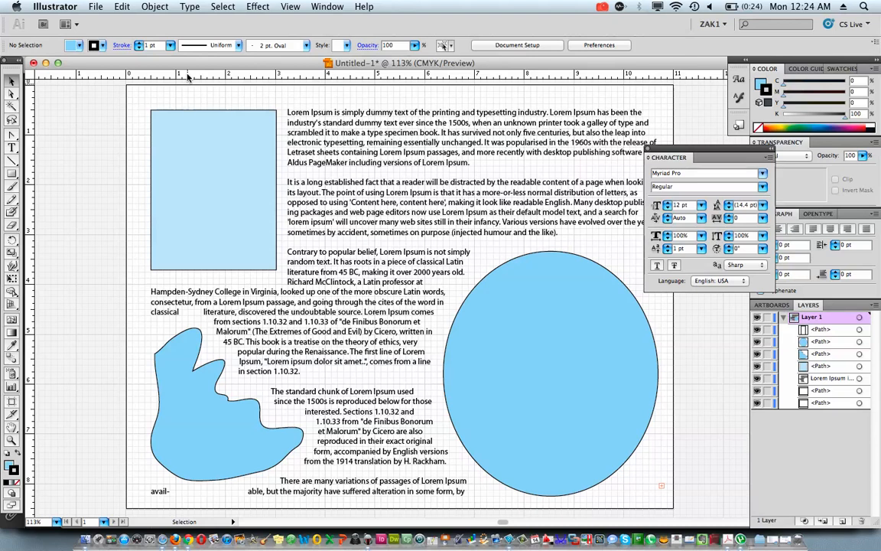
right_click(187, 77)
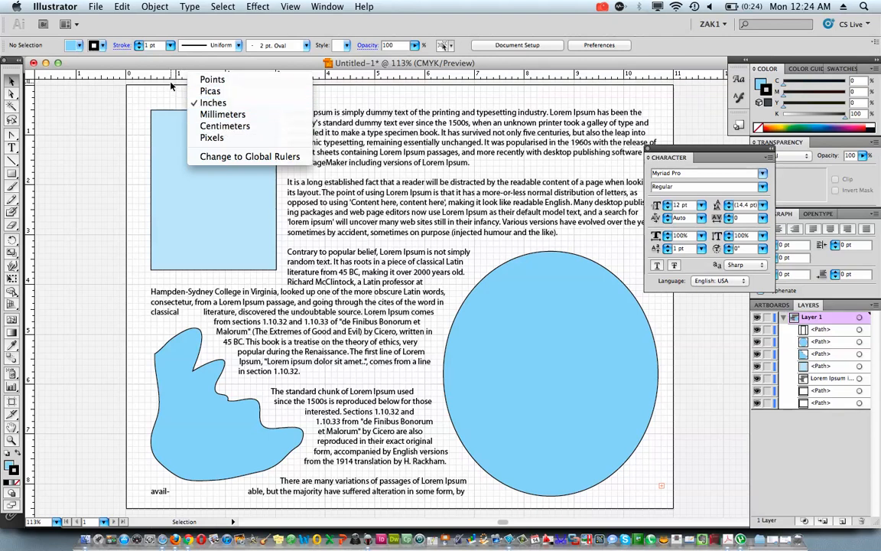
right_click(166, 79)
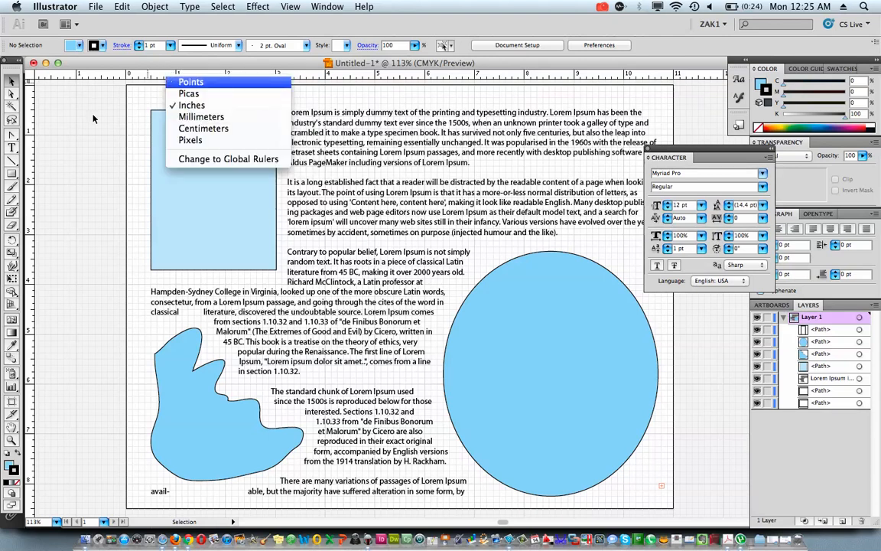
Inspect the vertical ruler's unit options and the gridline spacing and subdivisions in the Guides & Grid preferences without changing them
right_click(26, 136)
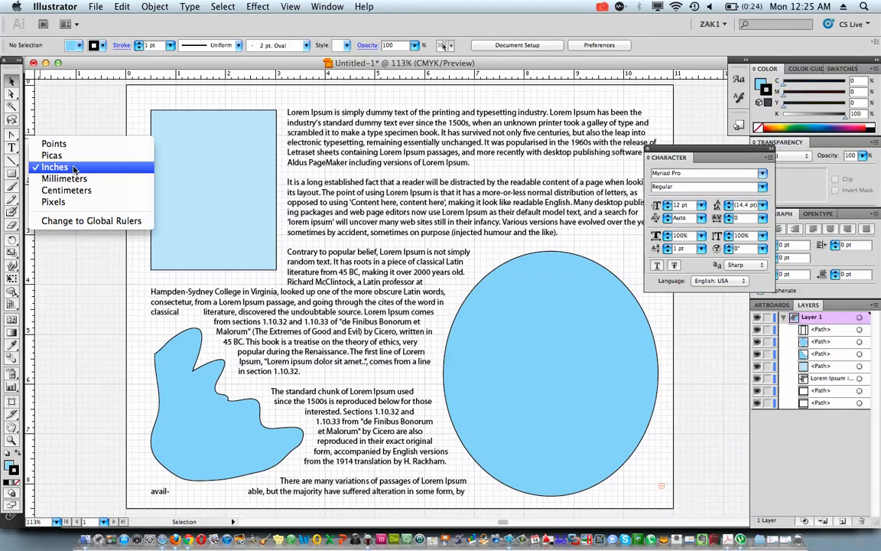
click(129, 349)
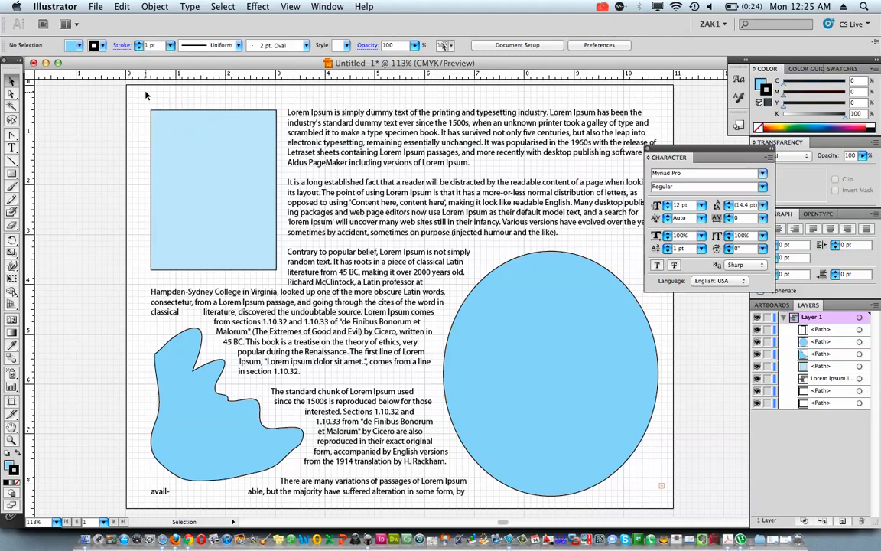
click(61, 7)
mouse_move(66, 45)
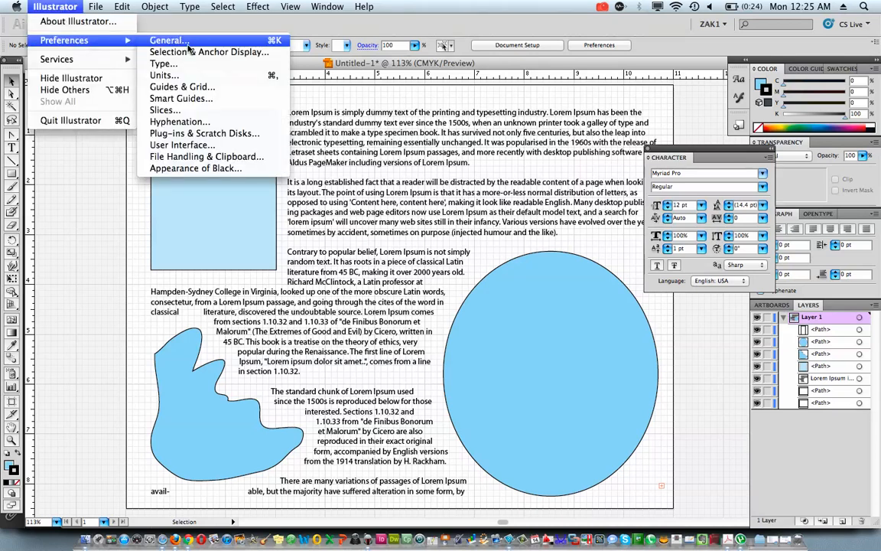
click(190, 89)
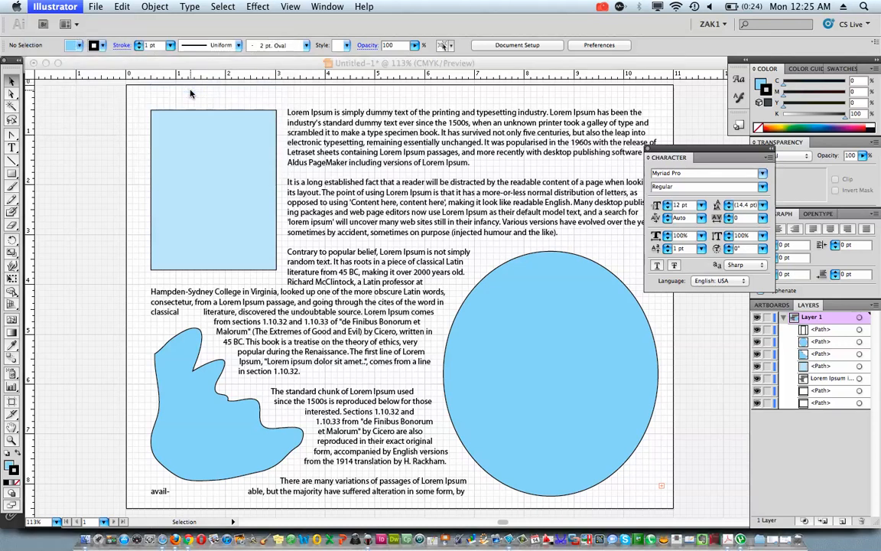
click(375, 255)
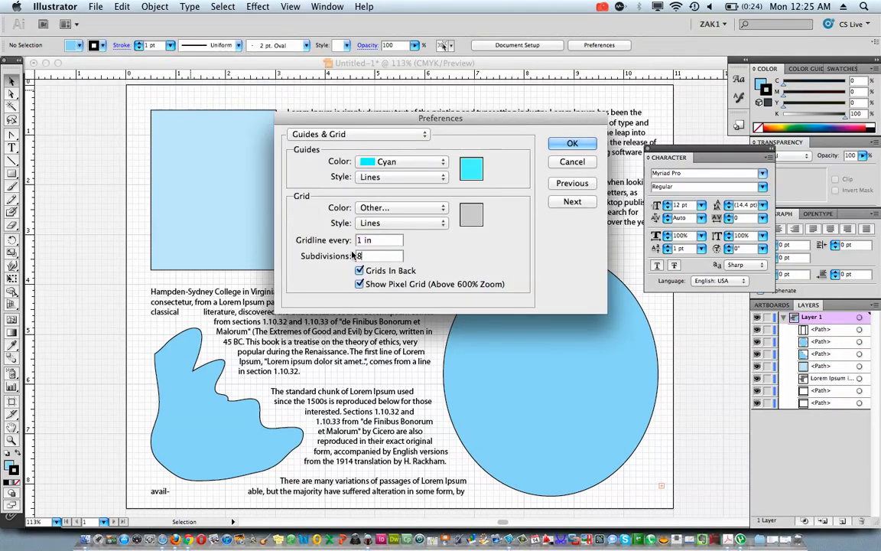
click(567, 162)
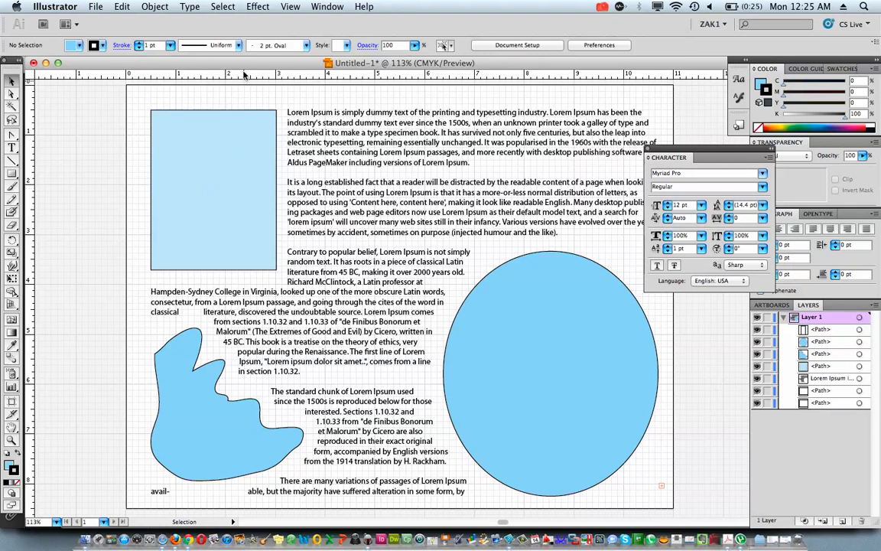
Check the grid and point snapping options, and test how the blue rectangle snaps when moved slightly
click(295, 7)
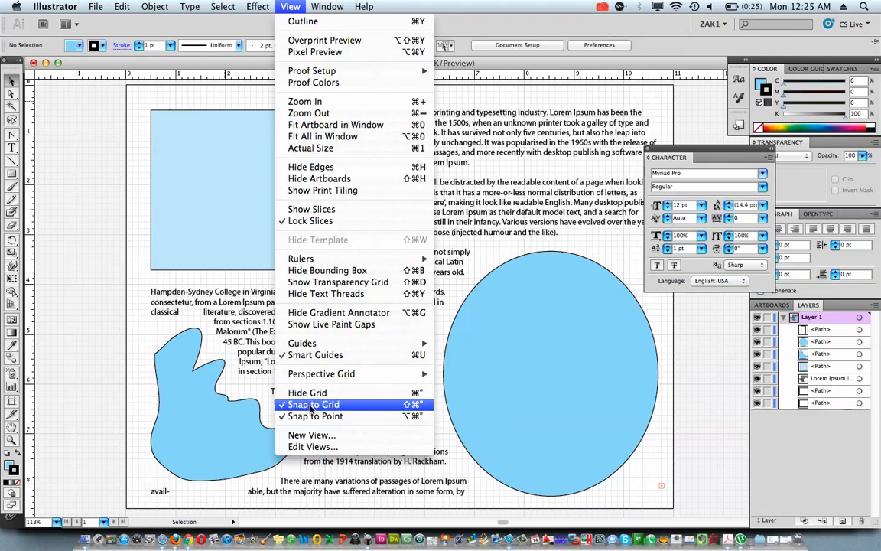
click(181, 143)
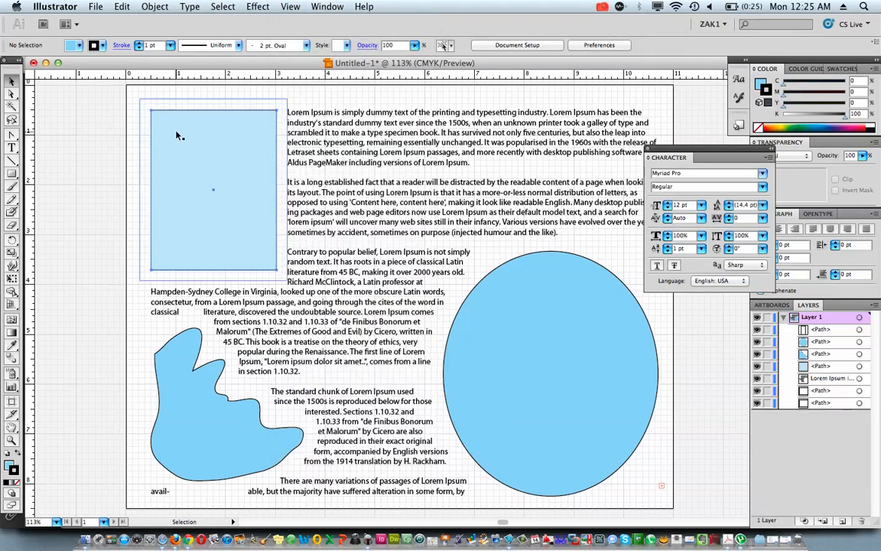
drag(177, 135, 177, 127)
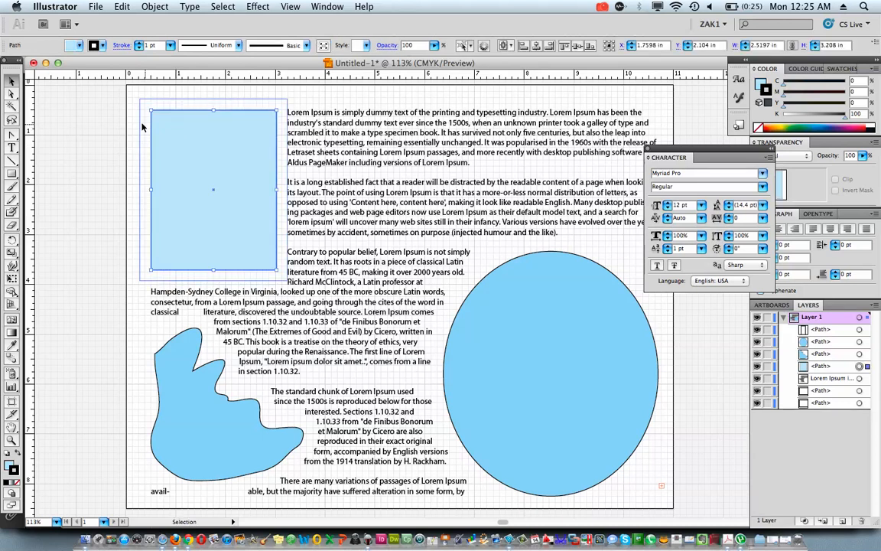
click(131, 122)
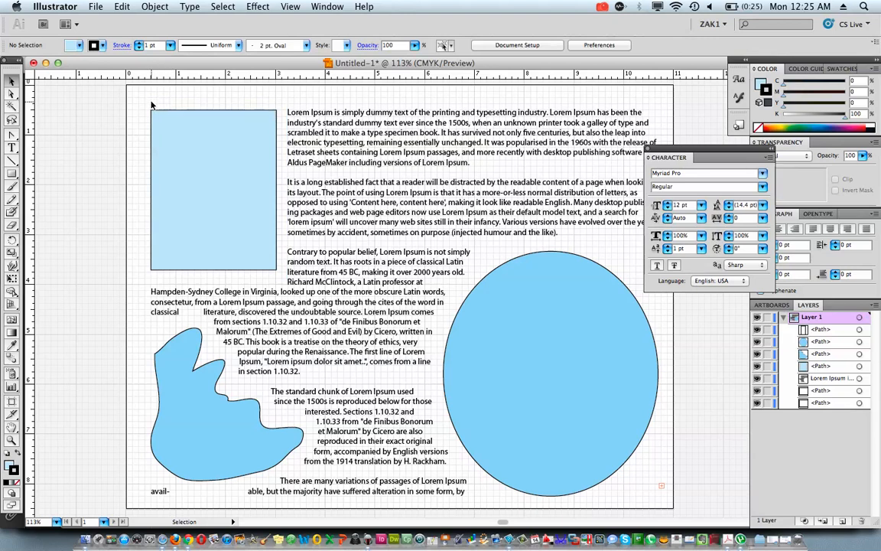
Narrow the text area to 10 in wide from its right edge and move the ellipse left to X 8.4071 in
click(292, 111)
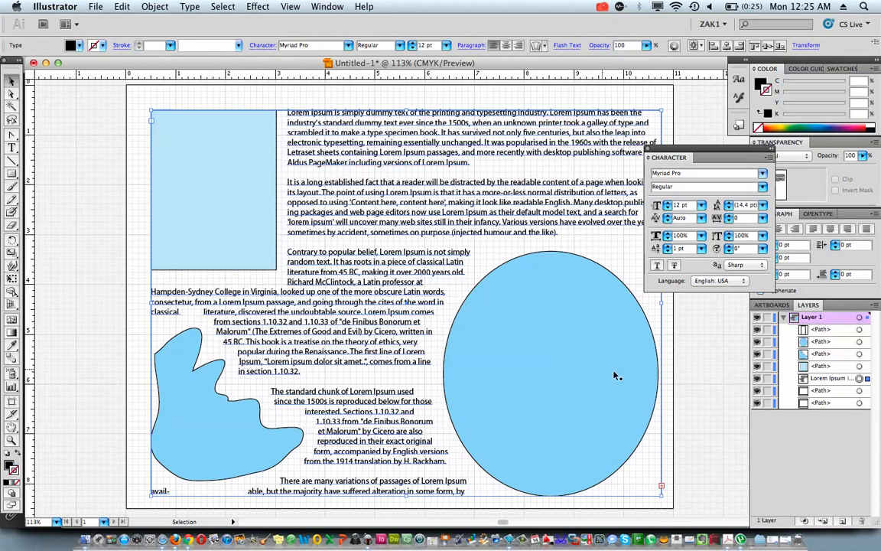
scroll(599, 371, right, 4)
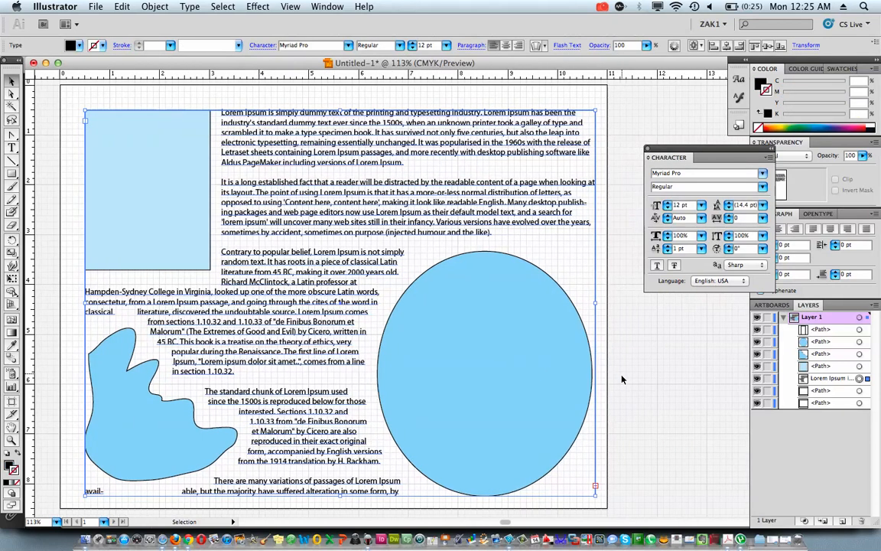
drag(595, 302, 580, 301)
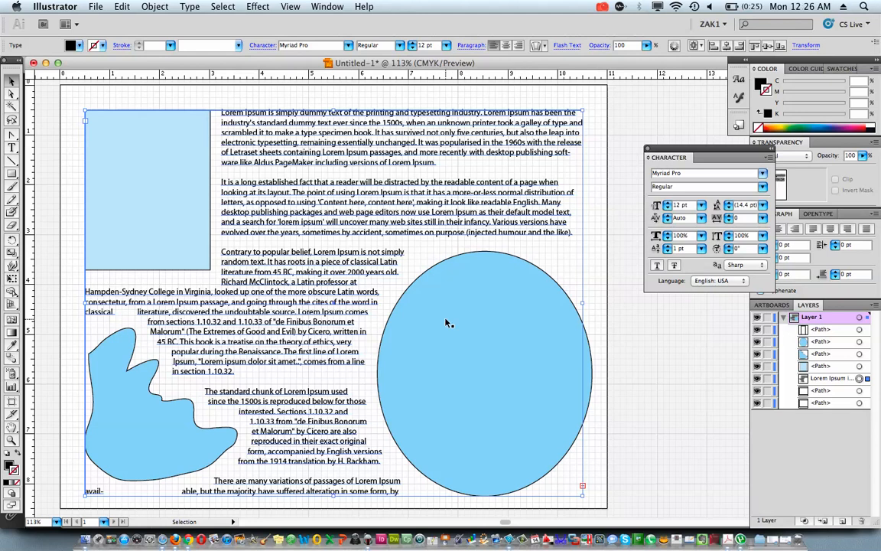
click(490, 346)
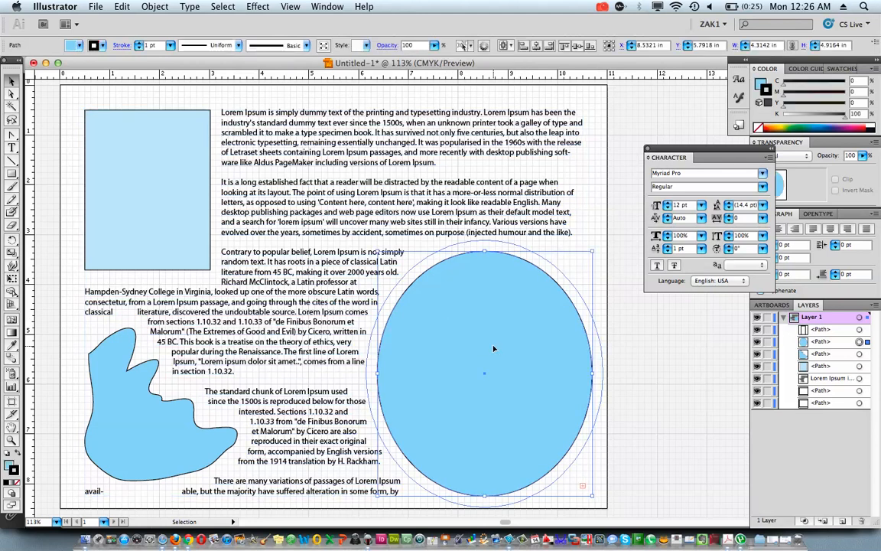
key(Left)
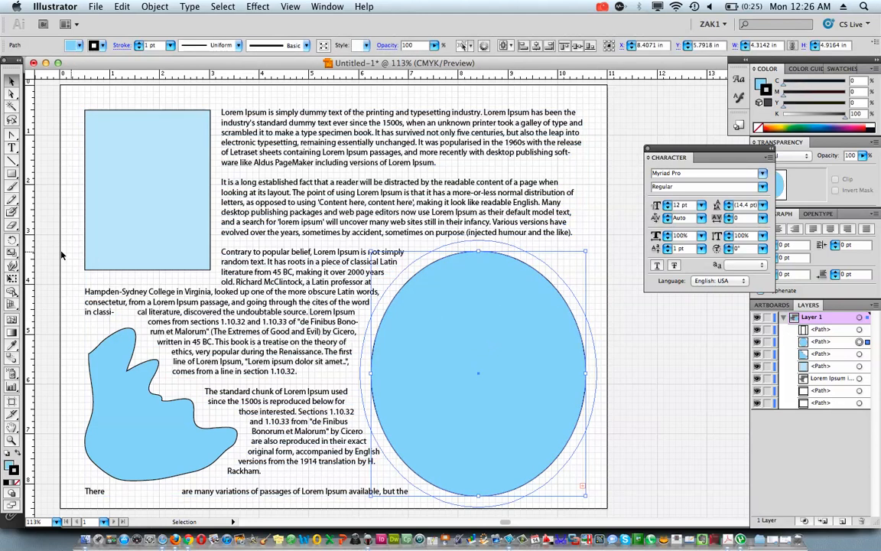
Hide the document grid and place ruler guides along all four edges of the text area
drag(33, 255, 584, 177)
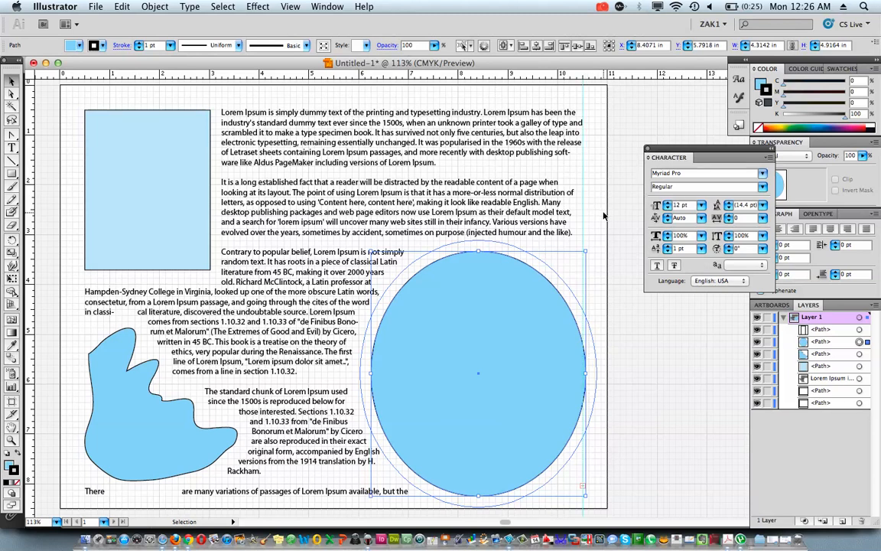
click(318, 8)
mouse_move(291, 7)
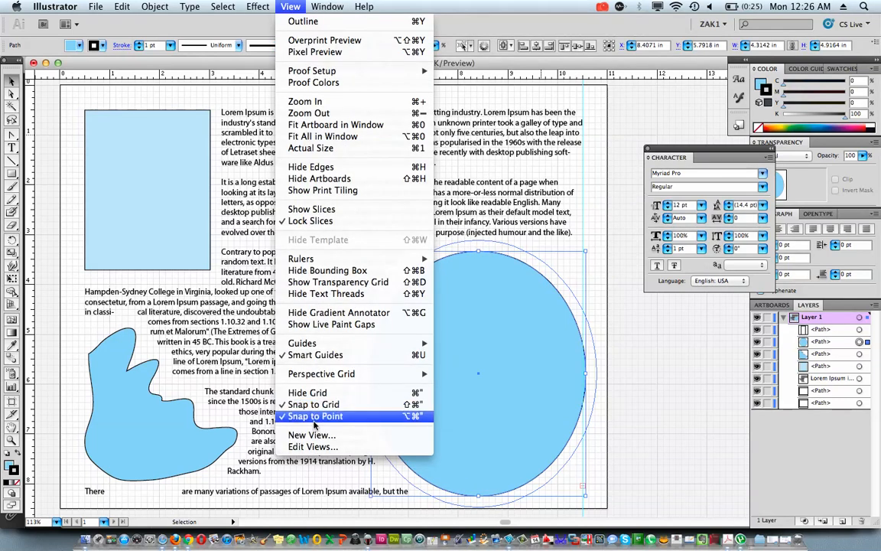
click(307, 393)
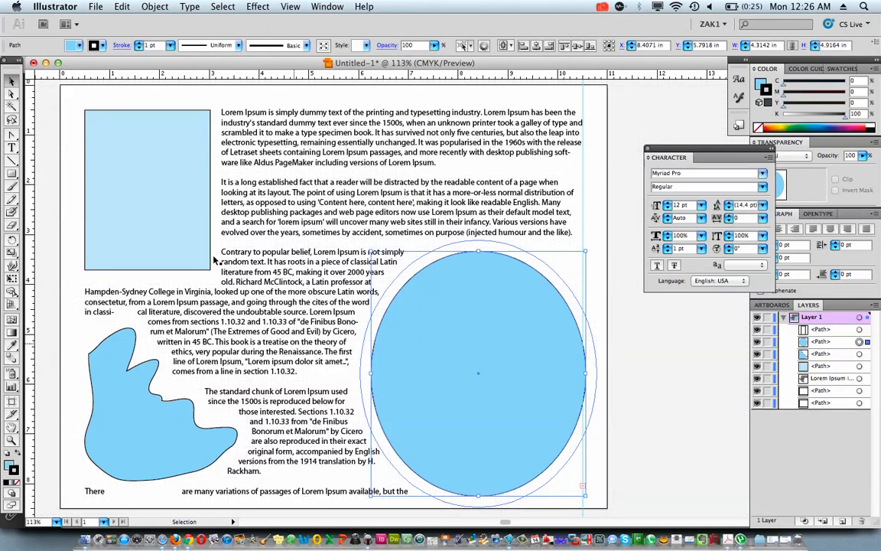
drag(115, 70, 125, 112)
drag(136, 71, 135, 498)
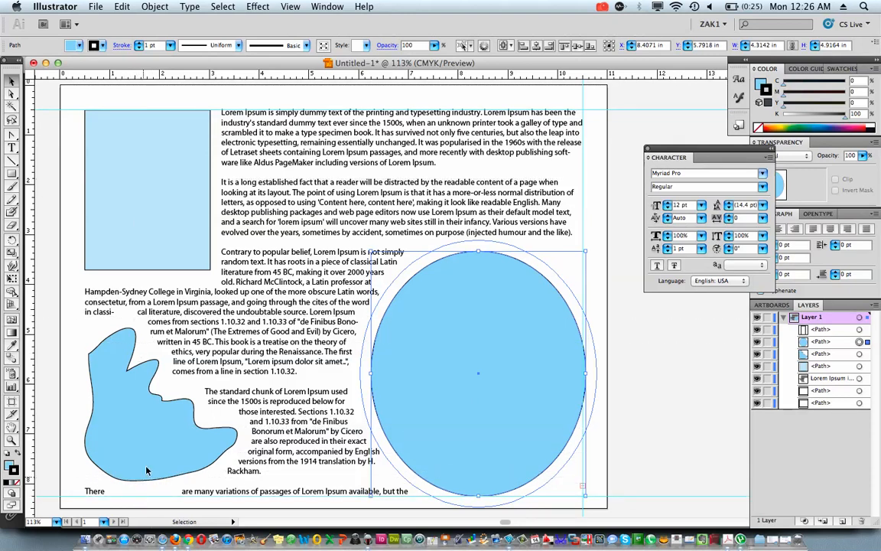
drag(54, 228, 85, 233)
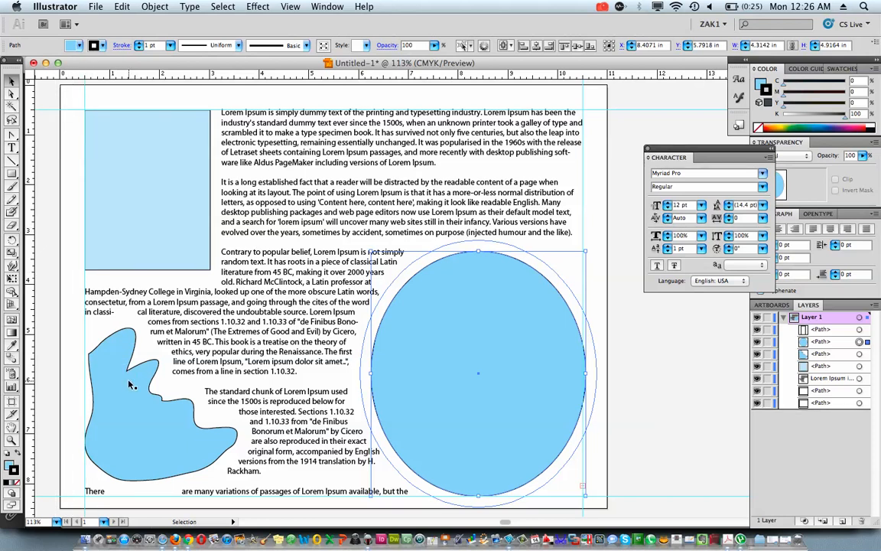
Move the irregular shape to X 1.9695 in, Y 6.7167 in so its lower edge rests on the bottom guide
click(130, 382)
drag(130, 382, 126, 383)
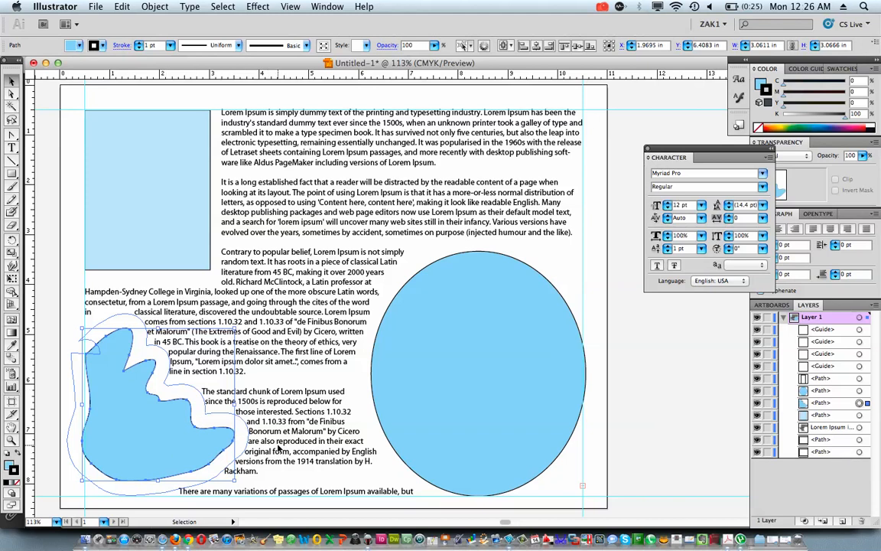
key(Down)
key(Down)
key(Down)
key(Down)
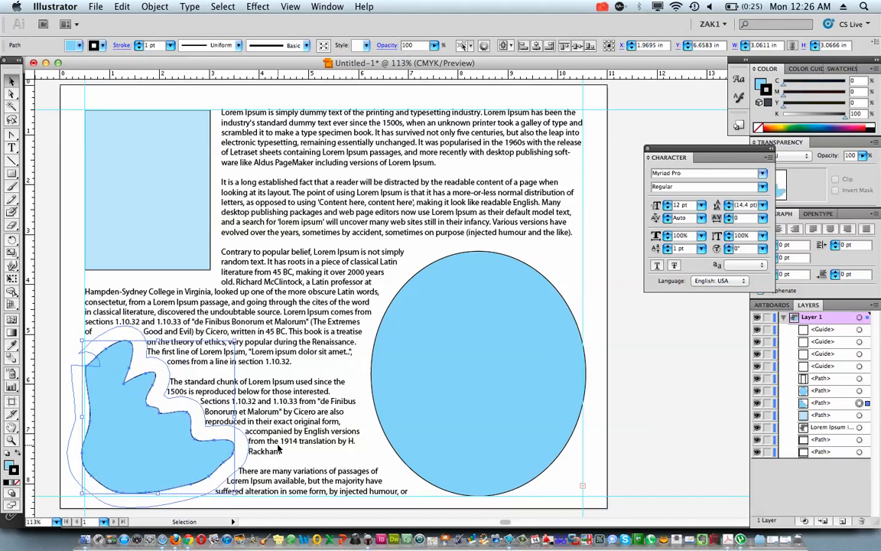
click(321, 421)
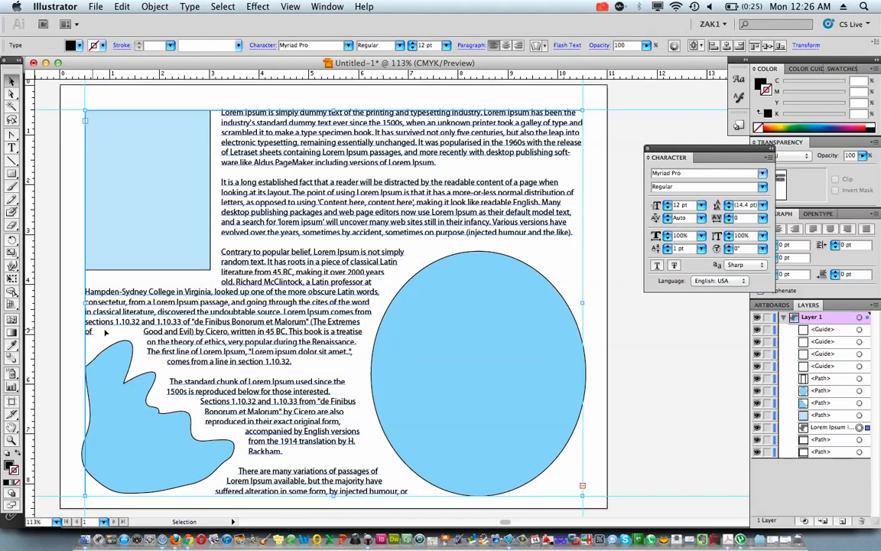
click(127, 383)
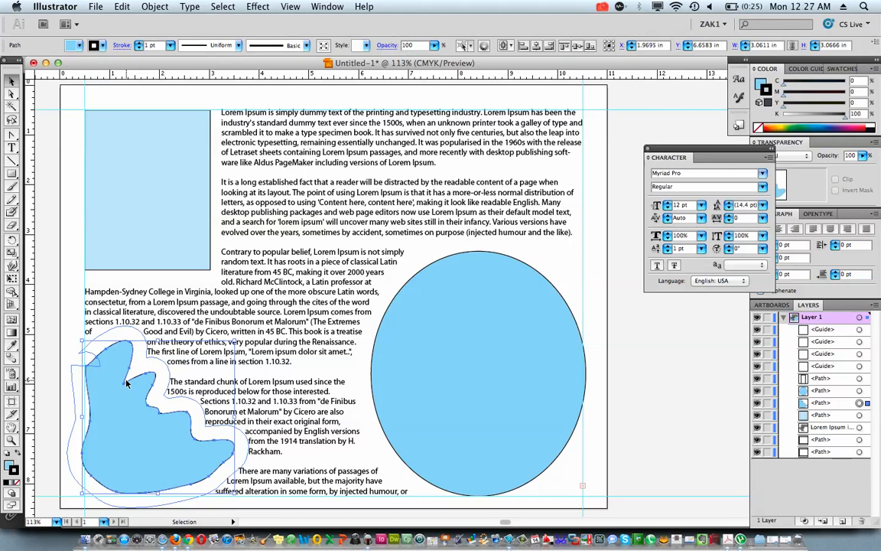
key(super+z)
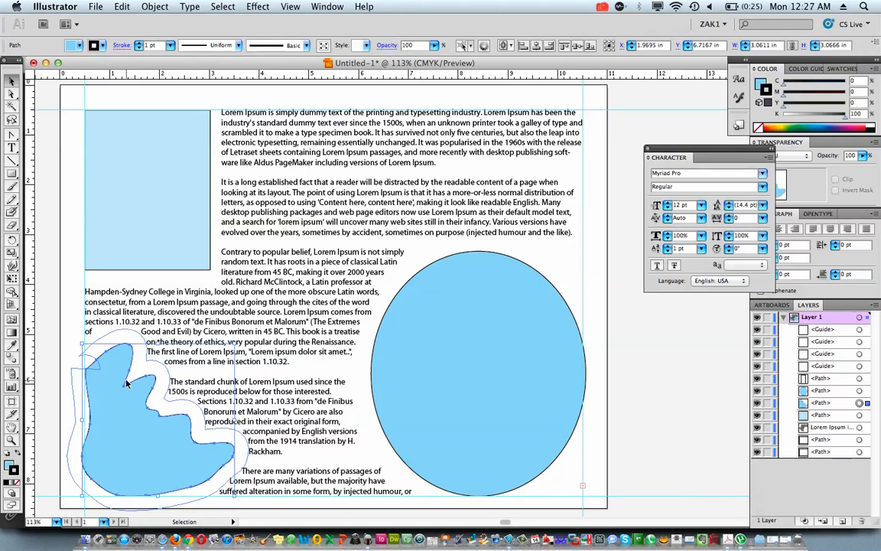
Move the ellipse left to X 8.3429 in so its right edge meets the right guide
click(505, 362)
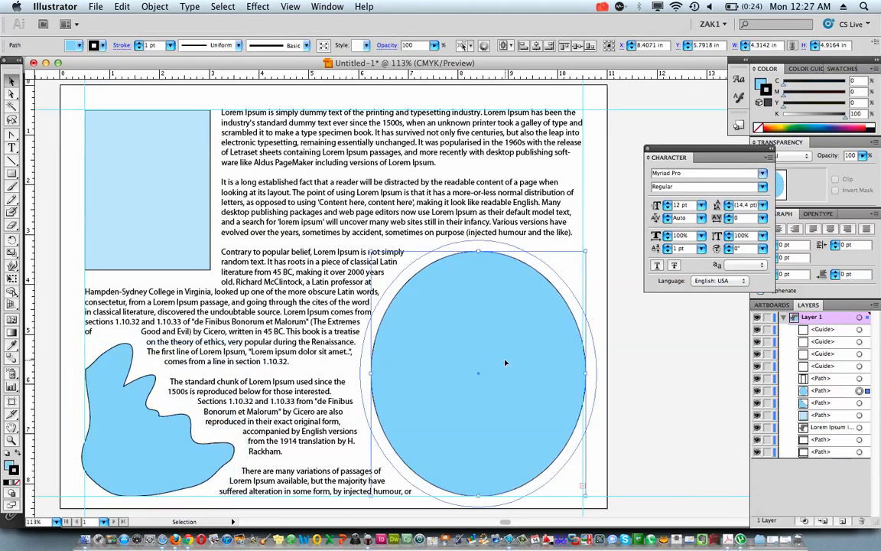
key(super+z)
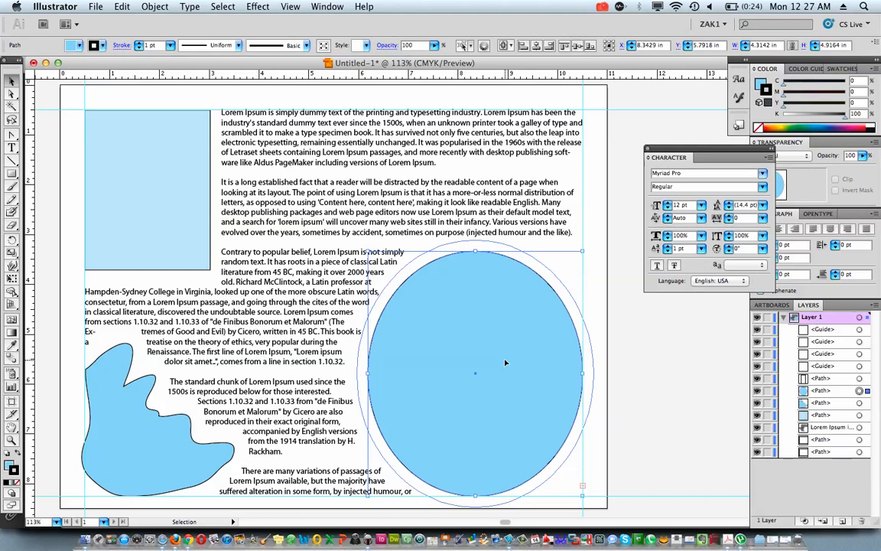
click(613, 386)
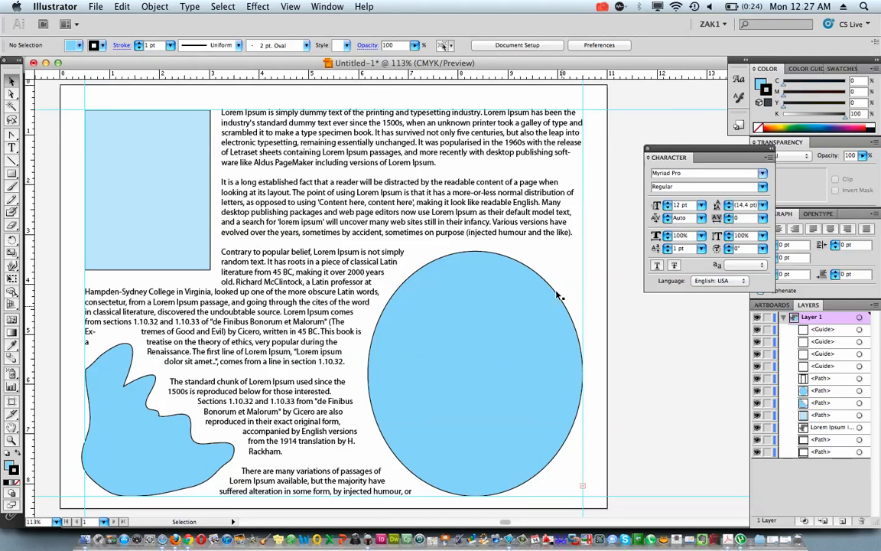
drag(595, 265, 553, 300)
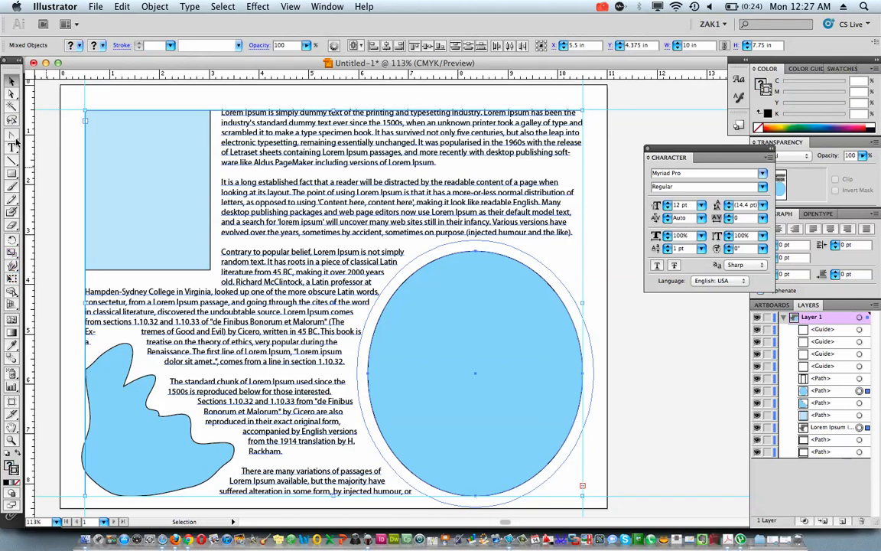
Draw a 0.5 by 0.375 in rectangle near the stray text above the irregular shape and lower it to Y 5.3125 in
click(12, 174)
drag(78, 328, 103, 346)
key(Up)
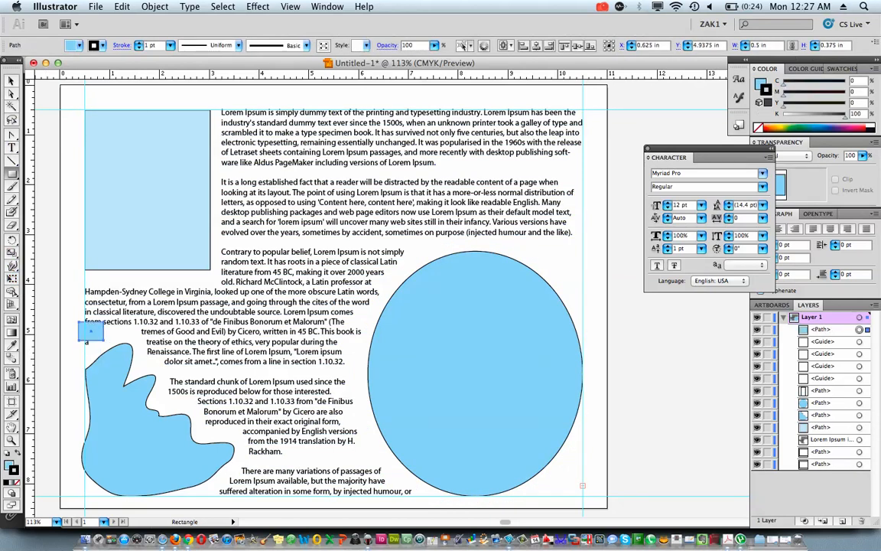
key(Down)
key(Down)
key(Down)
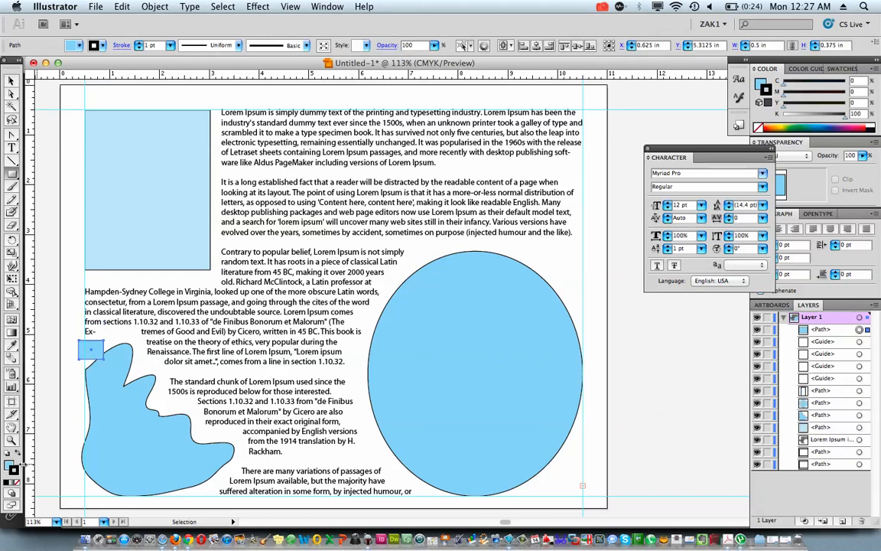
Remove the small rectangle's stroke and fill, and apply a text wrap to it
click(17, 482)
click(9, 465)
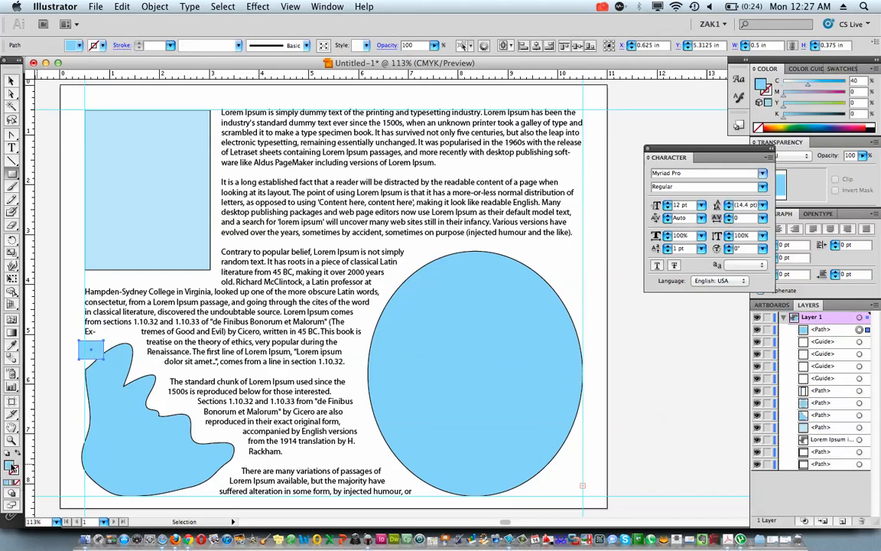
click(17, 482)
click(126, 6)
mouse_move(154, 6)
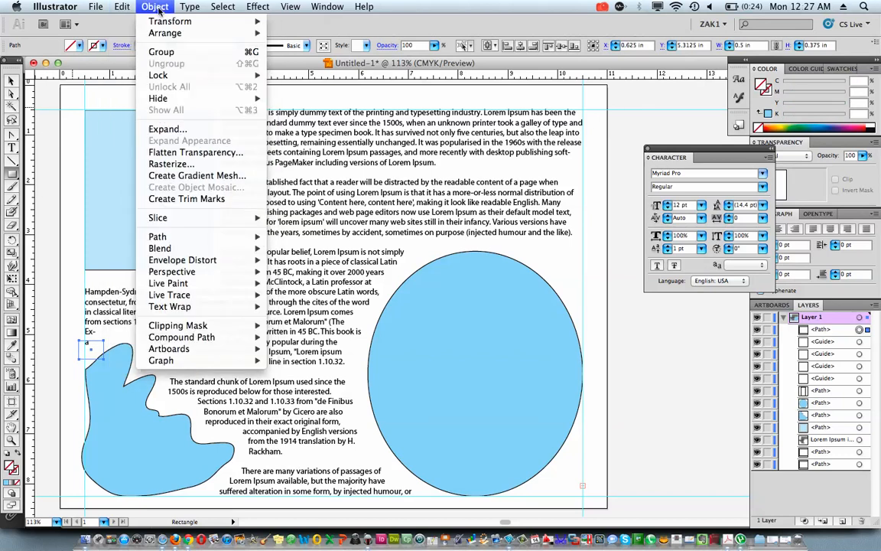
mouse_move(190, 301)
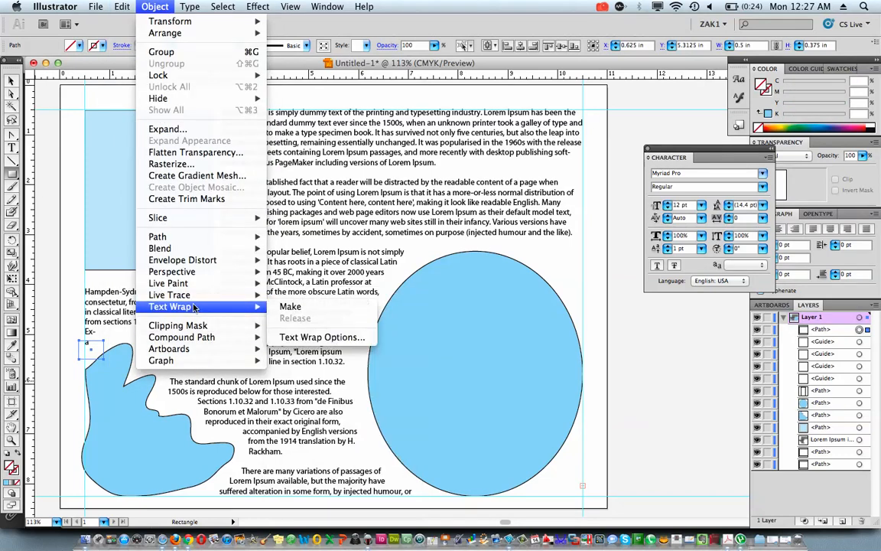
click(288, 307)
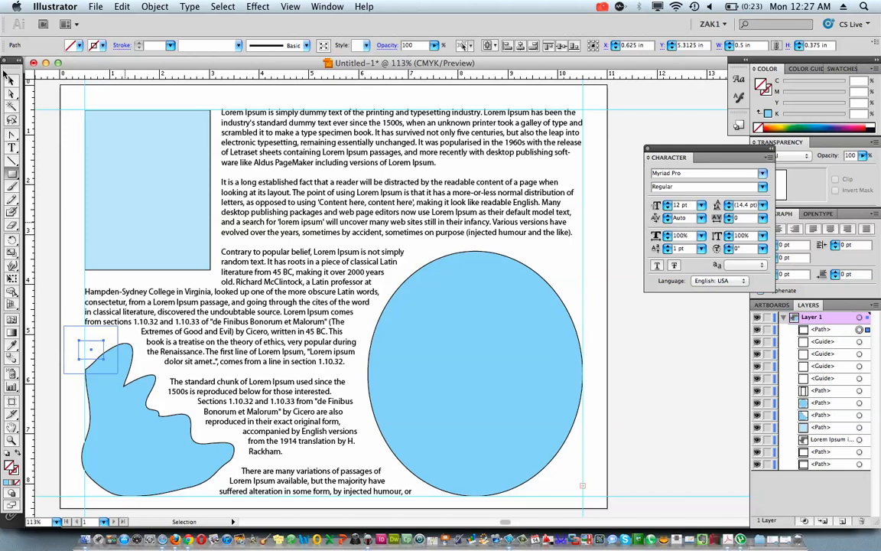
Deselect the small rectangle, then select all of the Lorem Ipsum area text with the Type tool
click(12, 80)
click(295, 201)
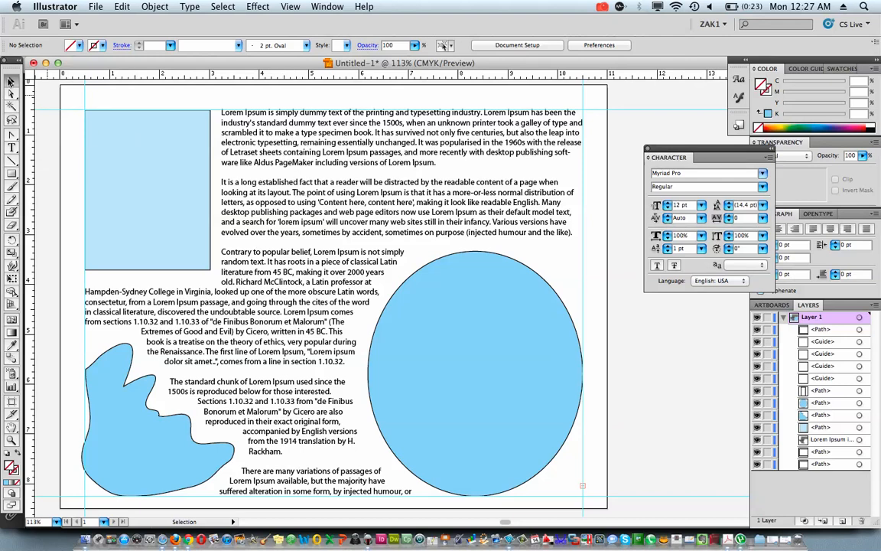
click(11, 145)
drag(283, 142, 295, 212)
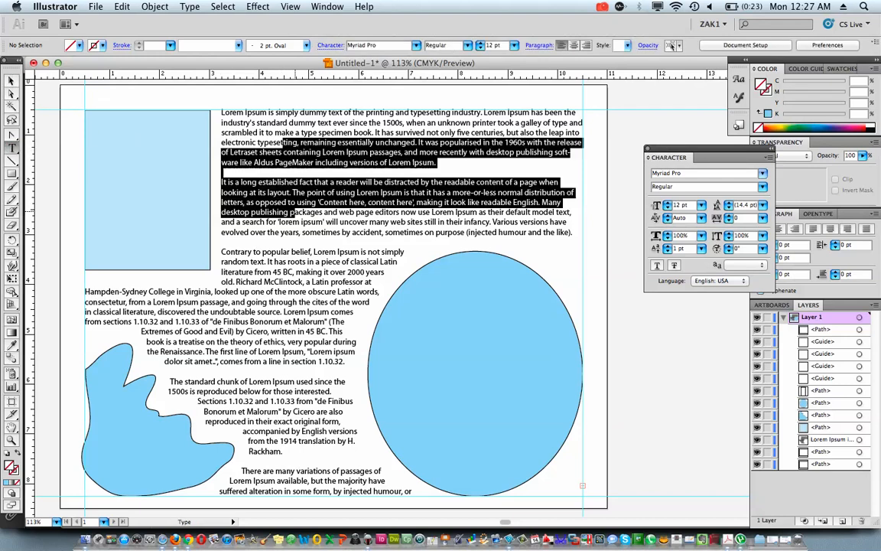
key(super+a)
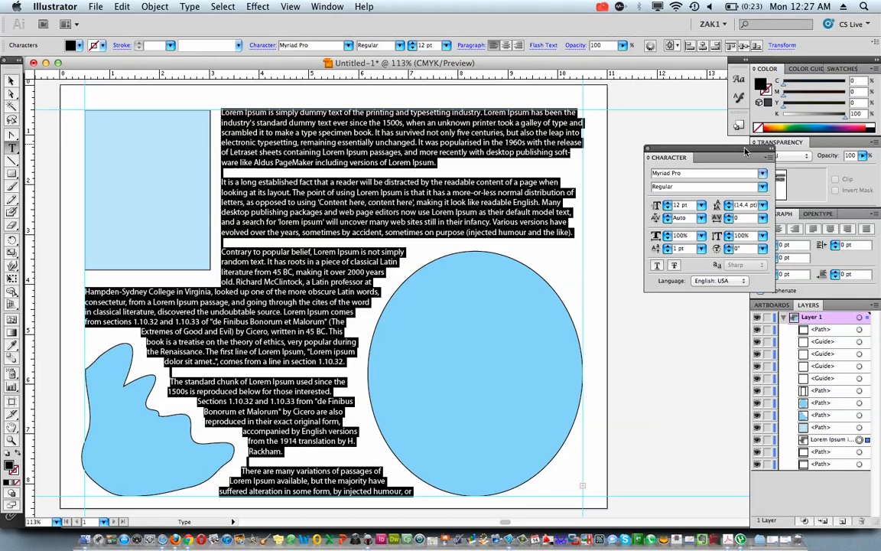
drag(746, 152, 658, 137)
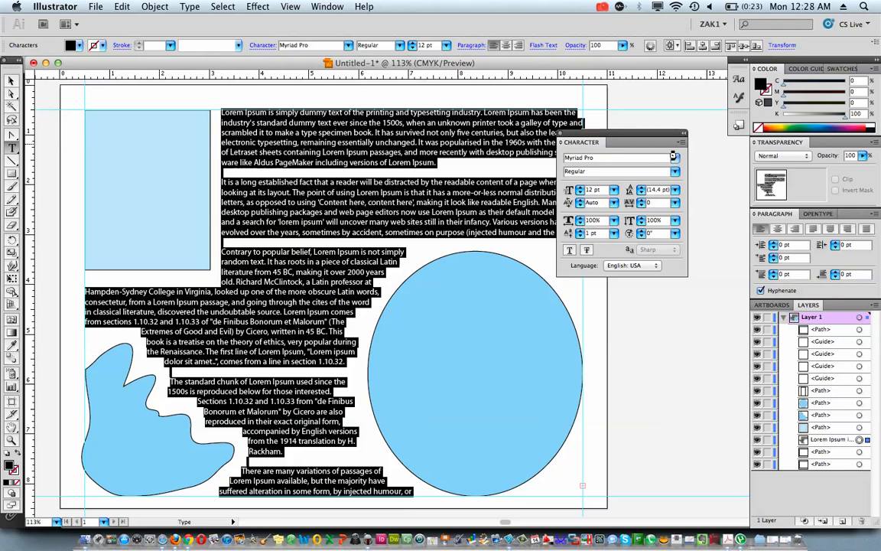
Set the font of all the selected area text to Edwardian Script ITC
click(673, 156)
mouse_move(638, 7)
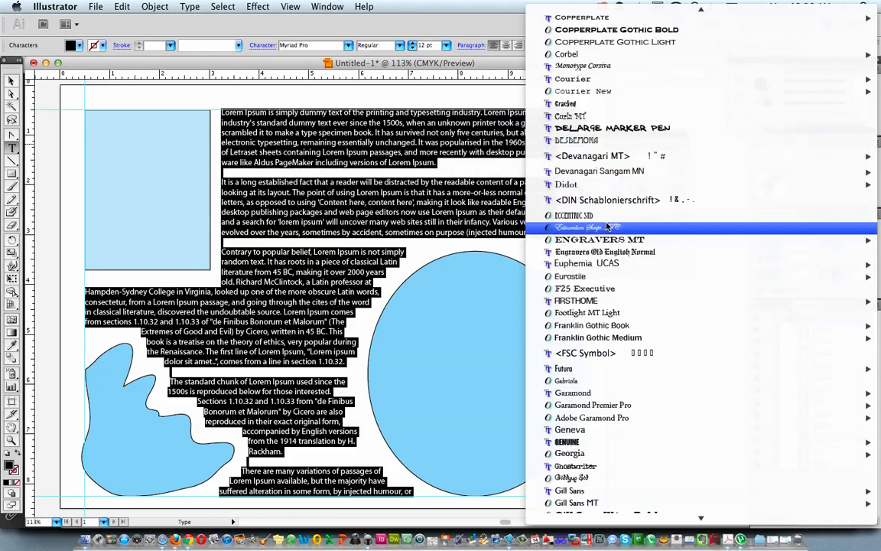
click(608, 227)
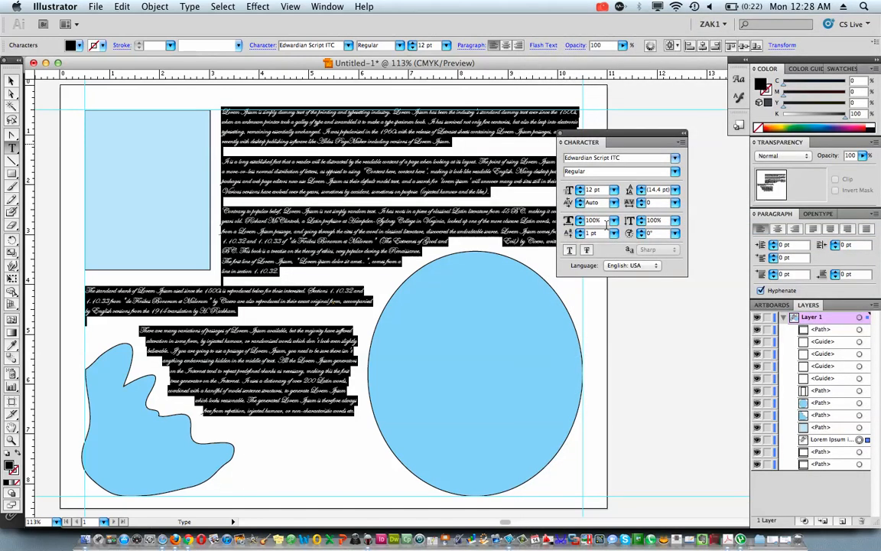
Change the font of the whole text block to Helvetica
click(676, 158)
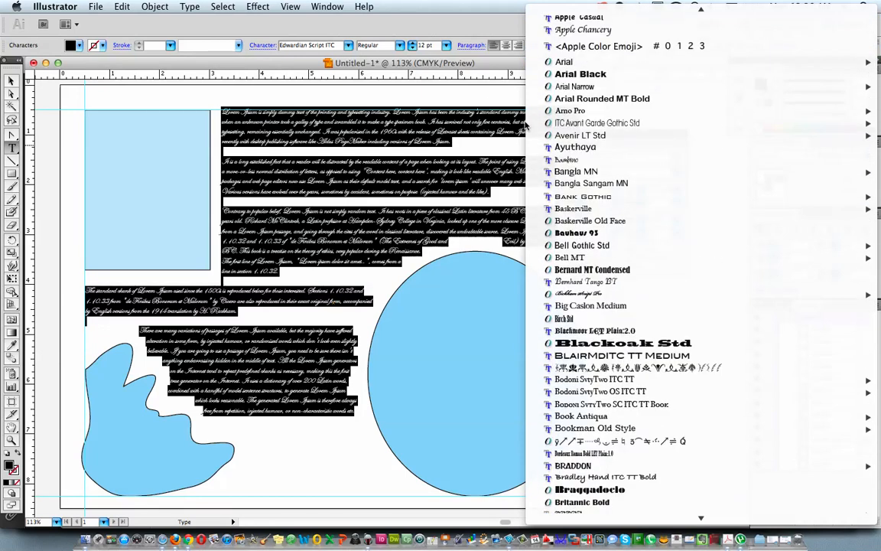
click(473, 110)
click(630, 157)
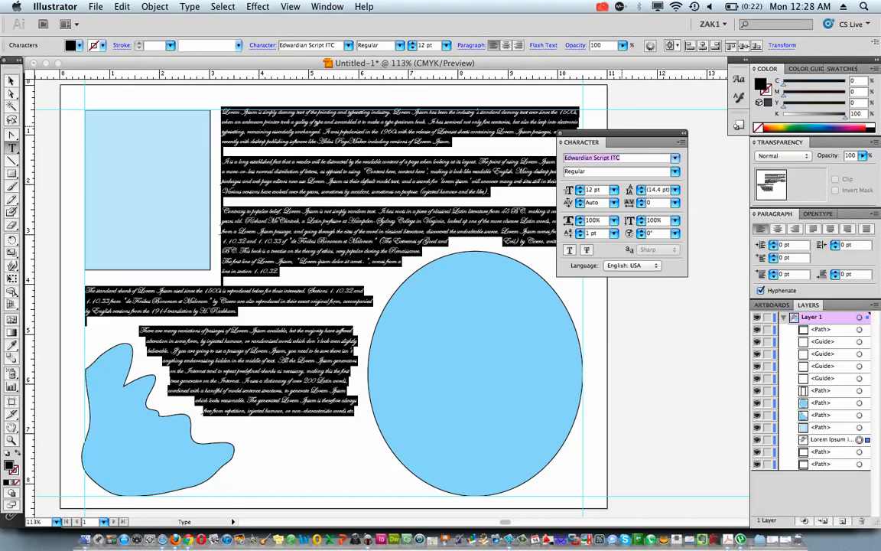
text(Helvetica)
key(Return)
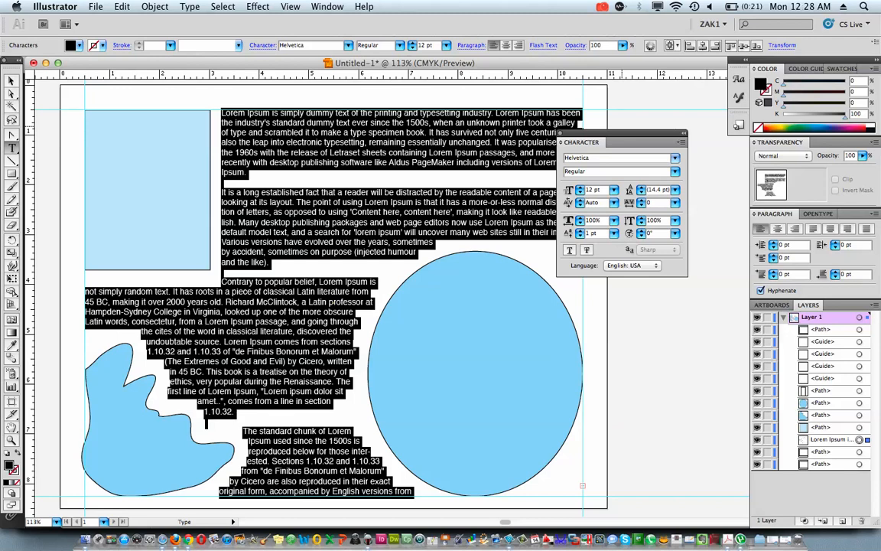
Set only the opening sentence, ending in "typesetting industry.", in Edwardian Script ITC
click(222, 114)
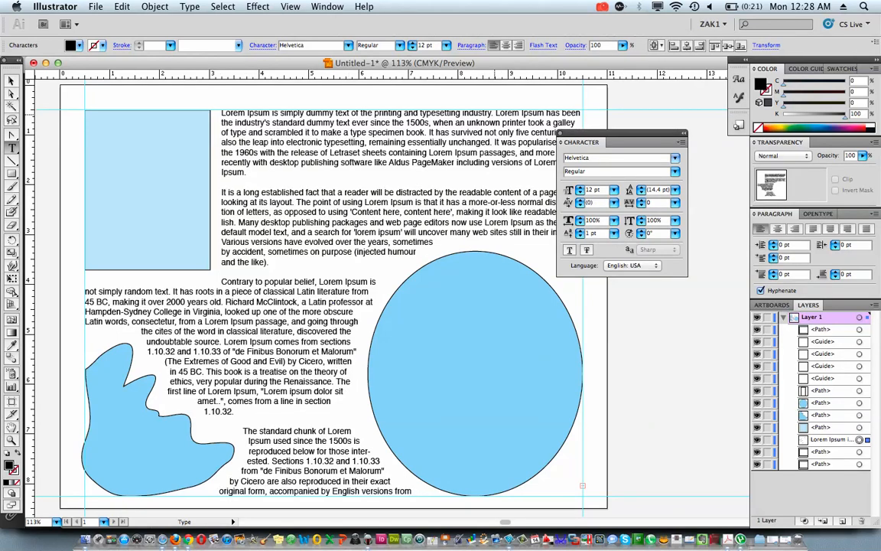
drag(223, 114, 493, 113)
text(Edwardian Script ITC)
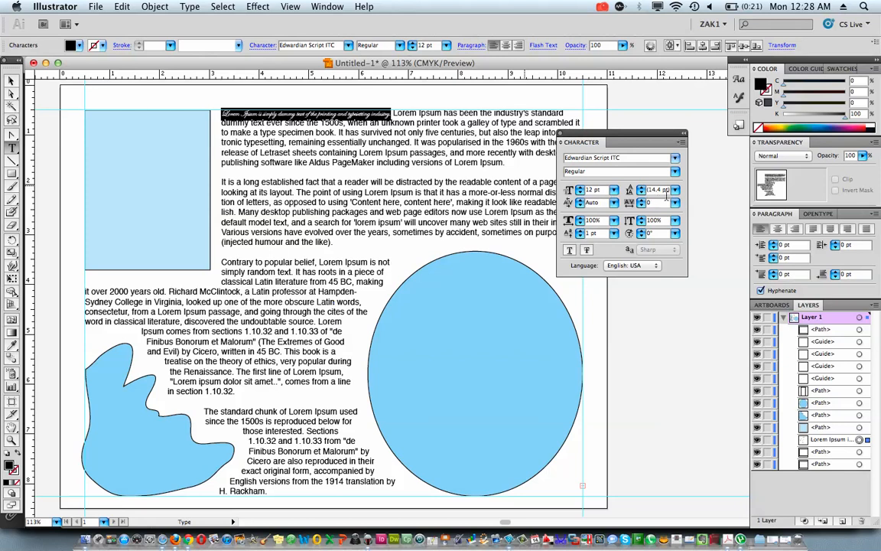
Enlarge the opening sentence to 48 pt after trying 60 pt and 24 pt
click(614, 189)
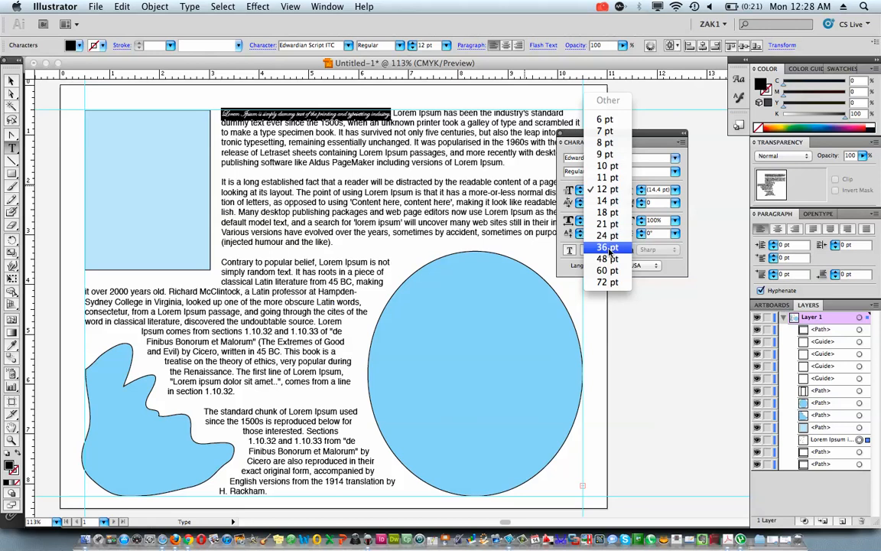
click(609, 272)
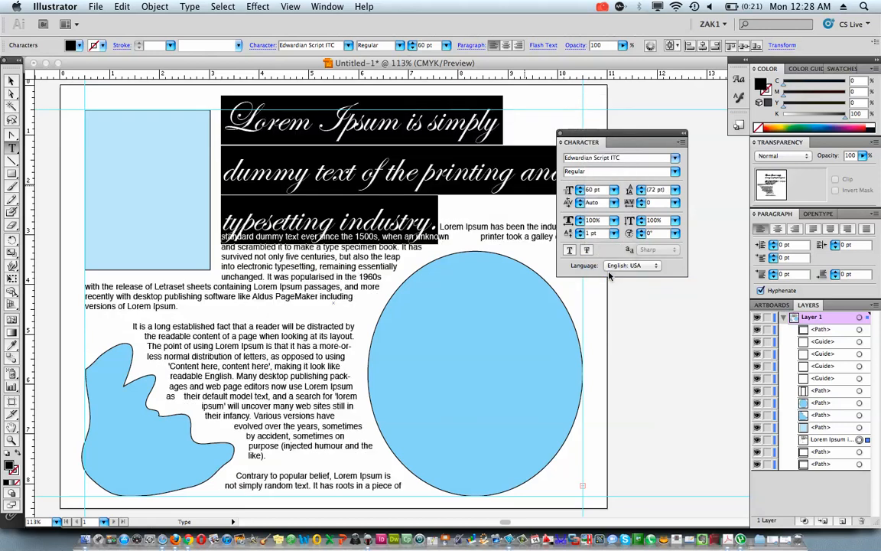
click(614, 190)
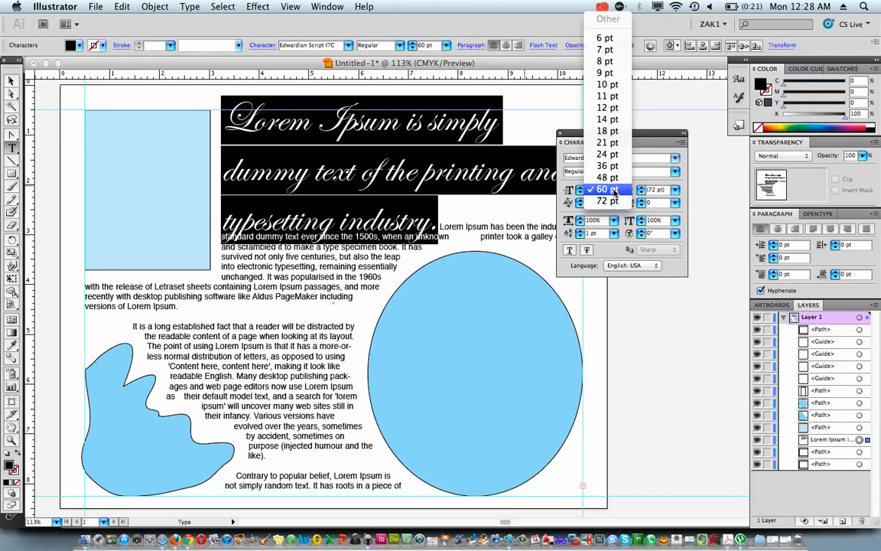
click(614, 155)
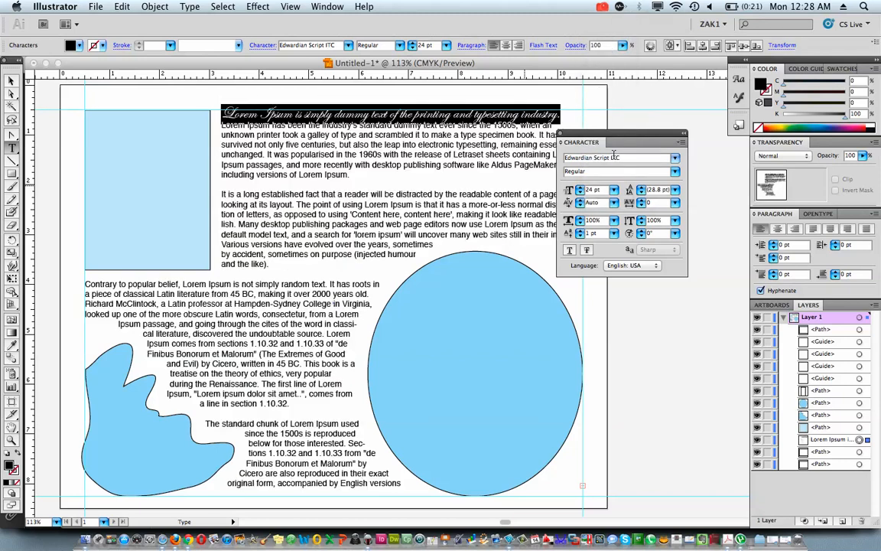
click(614, 189)
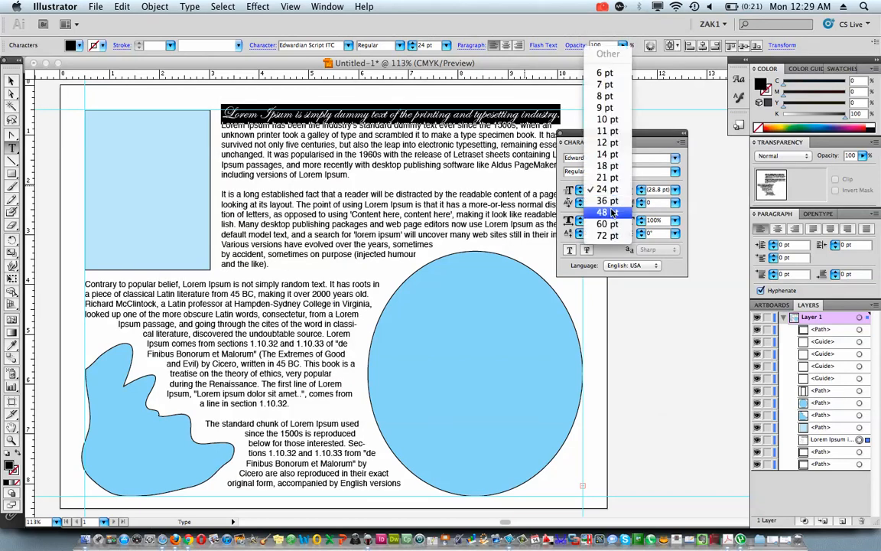
click(611, 213)
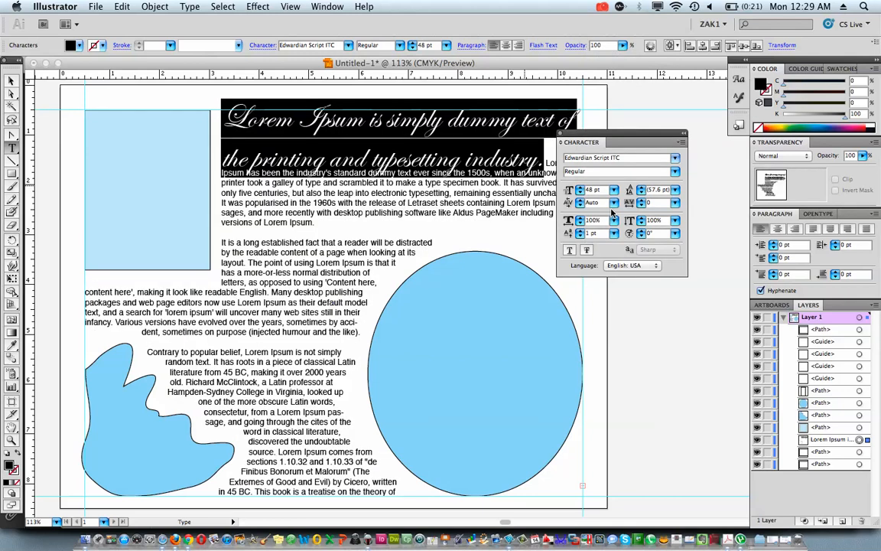
Insert three paragraph breaks after the script opening sentence to separate it from the body text, and finish text editing
click(546, 163)
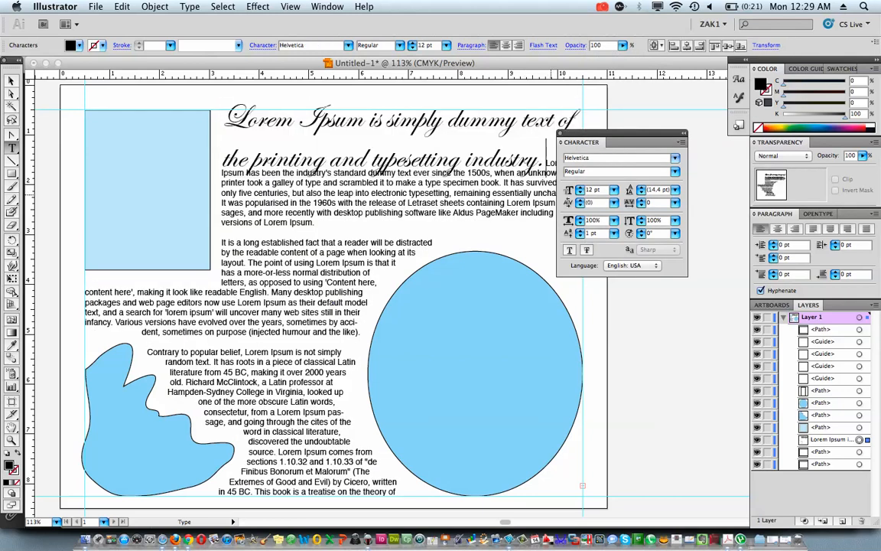
key(Return)
key(Return)
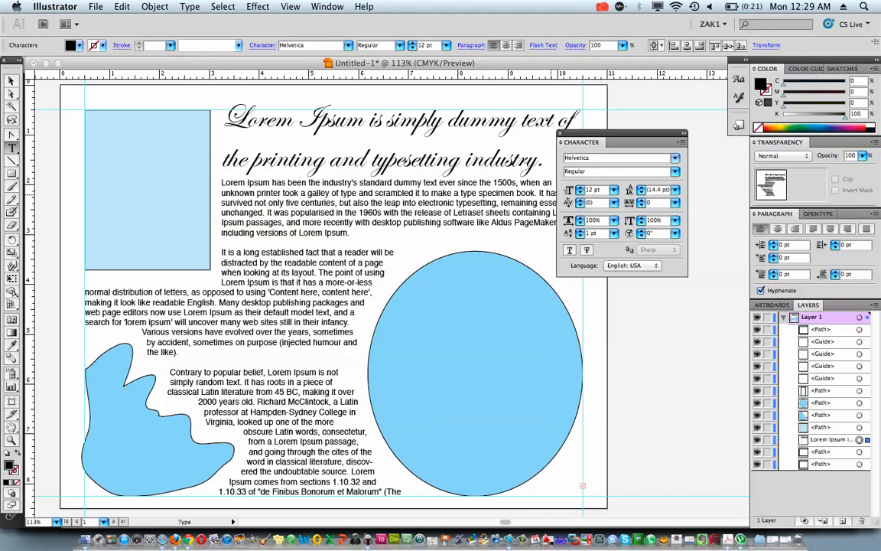
key(Return)
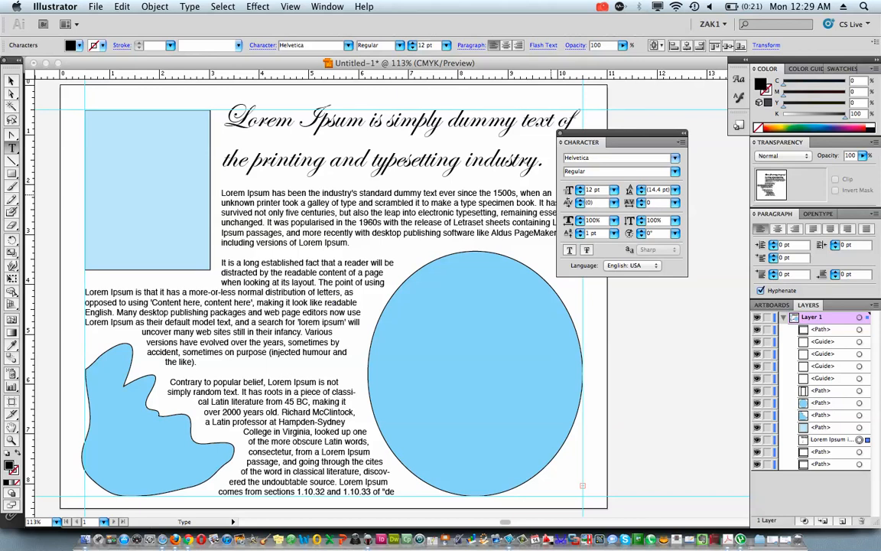
key(Escape)
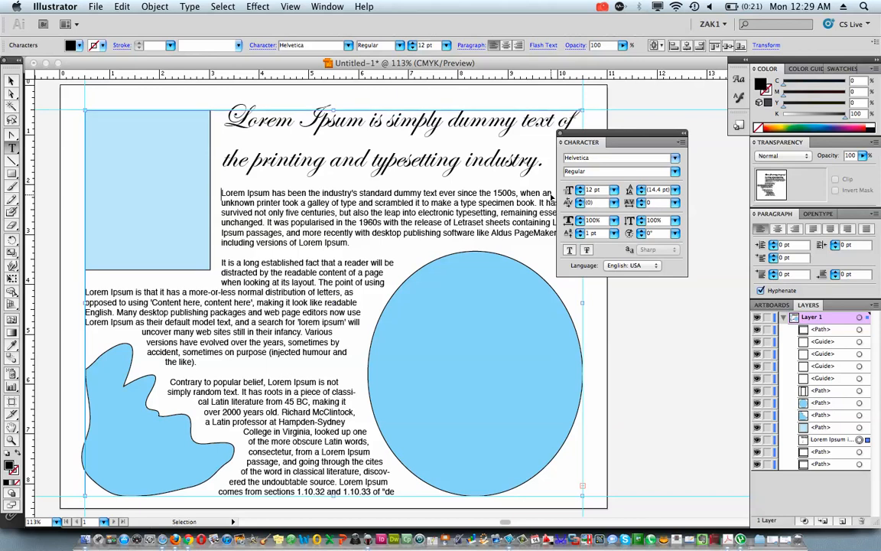